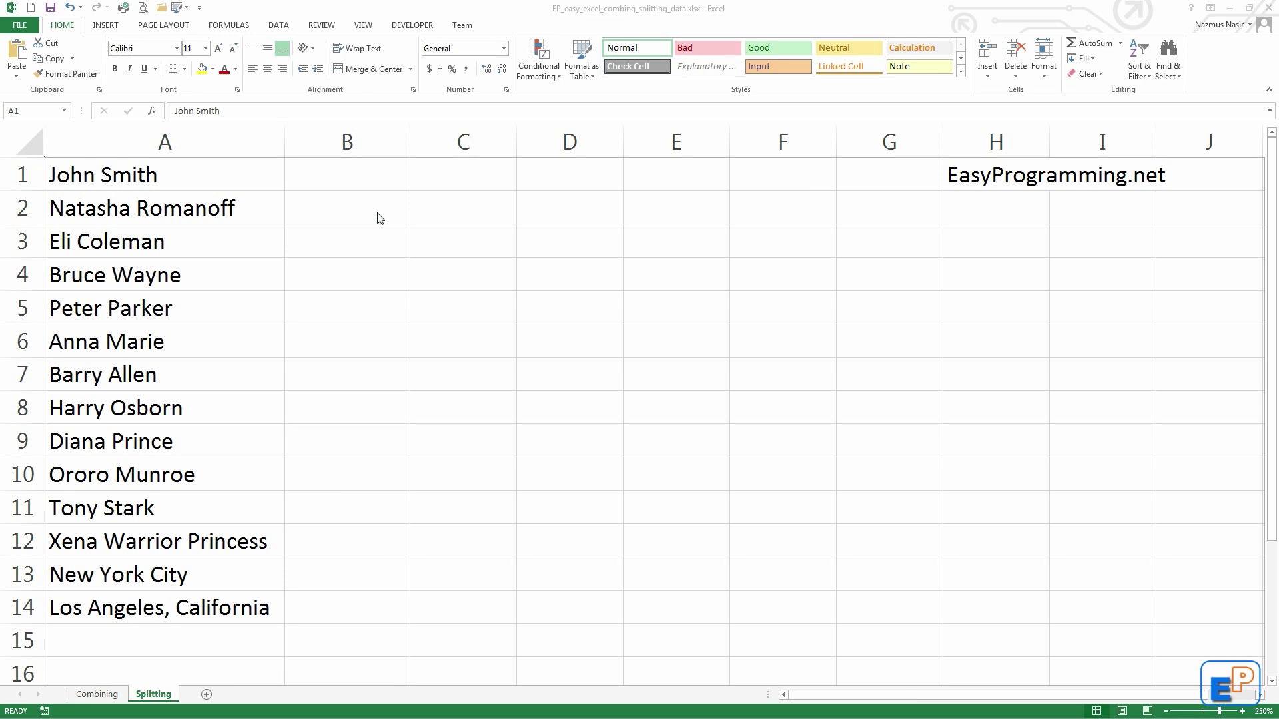
Inspect the John Smith cell A1 and the empty cells B1 and C1 beside it.
left_click(208, 181)
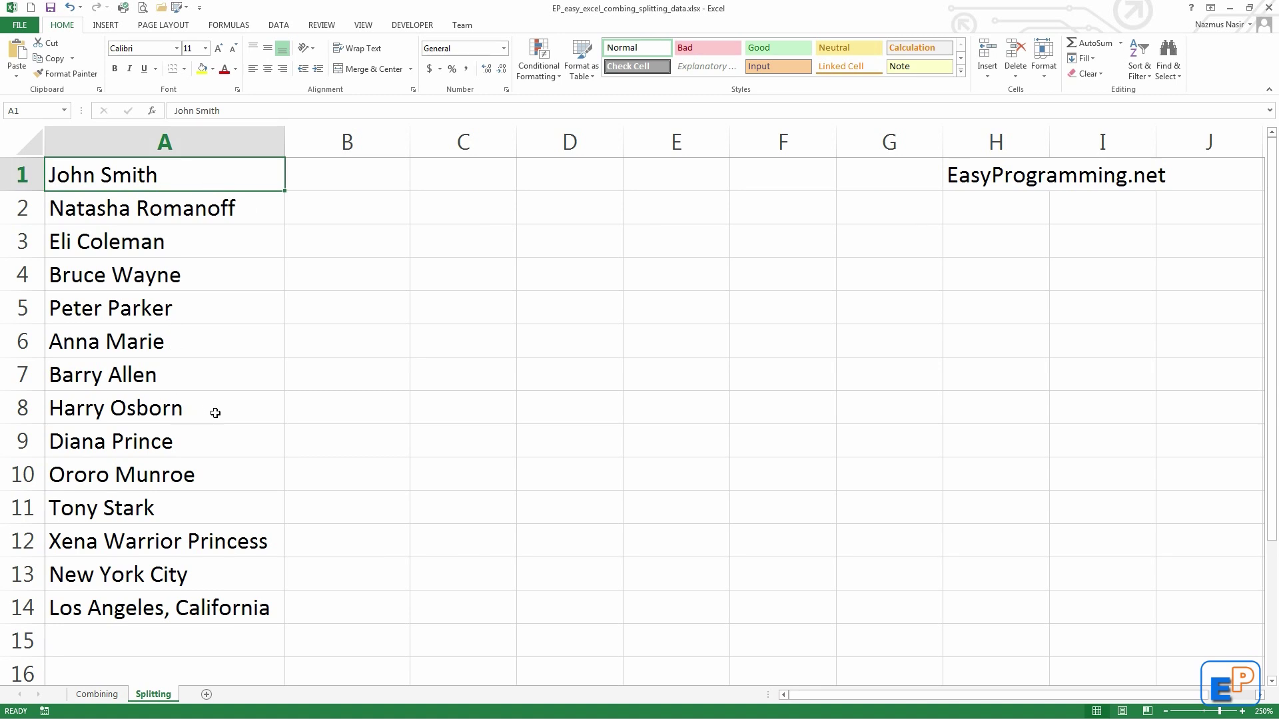
left_click(317, 168)
left_click(439, 175)
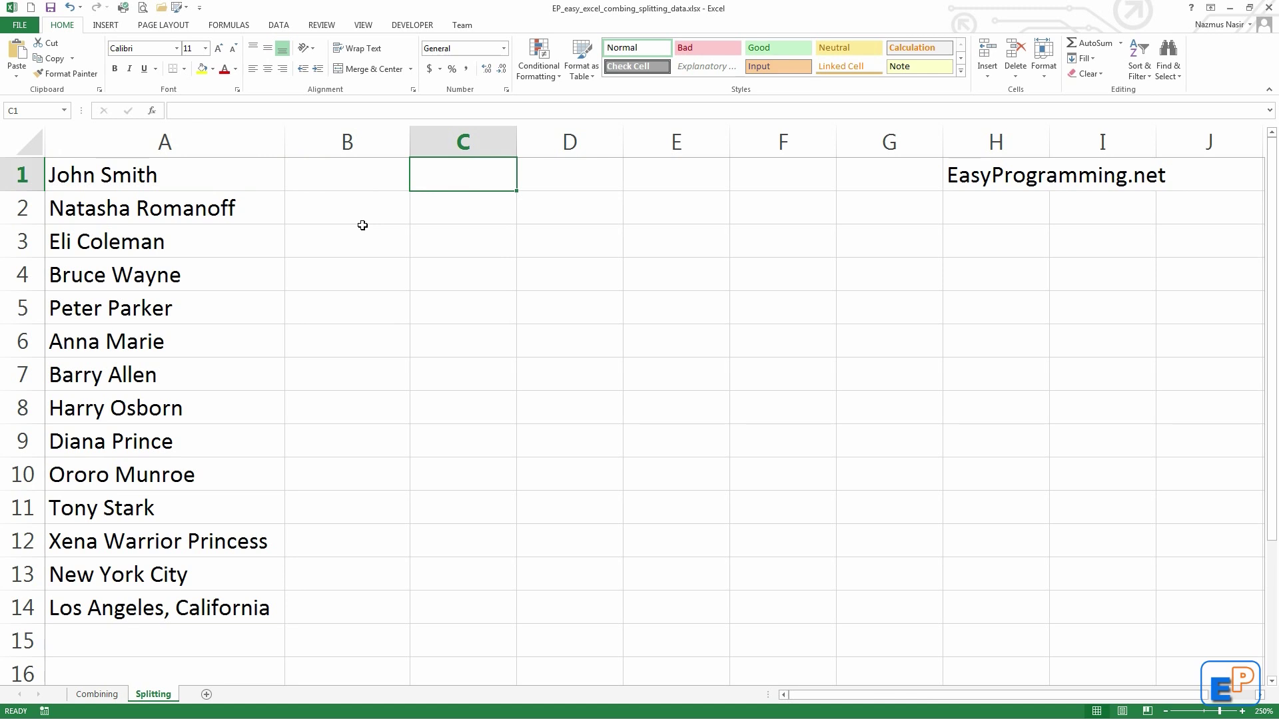
left_click(195, 173)
left_click(286, 175)
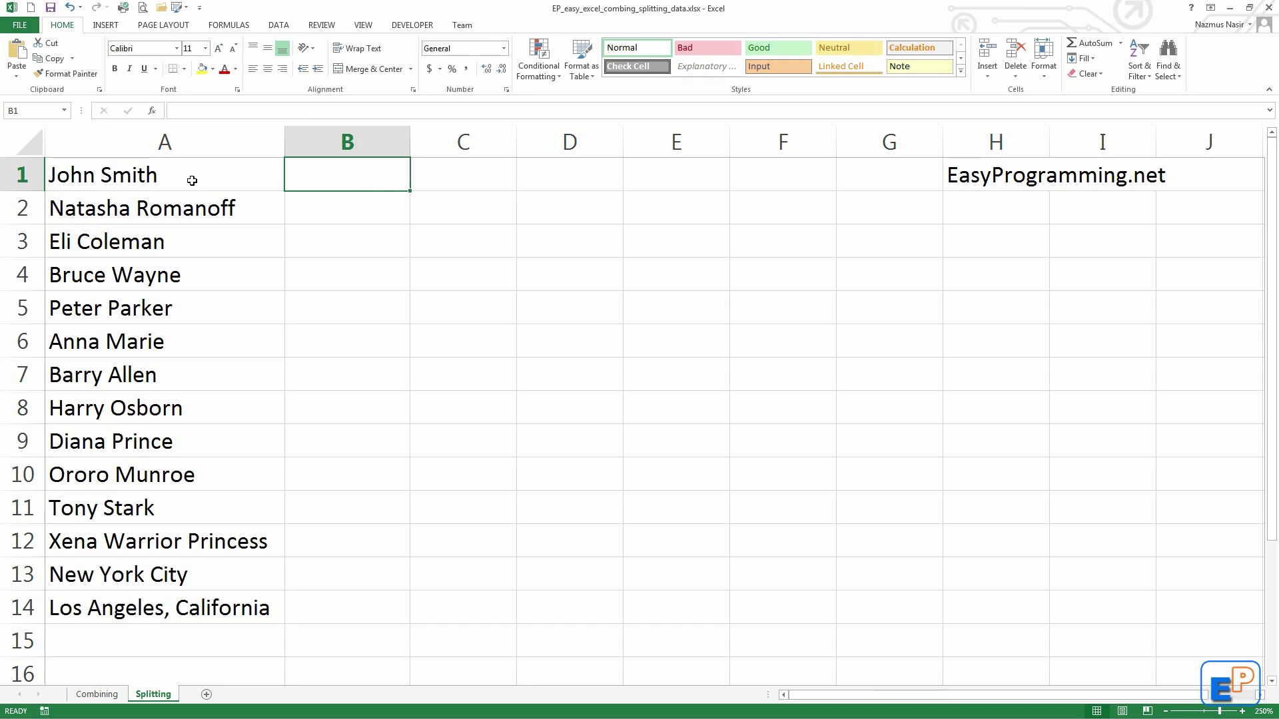
Select the names in A1:A11 and launch Data > Text to Columns.
left_click_drag(192, 181, 171, 506)
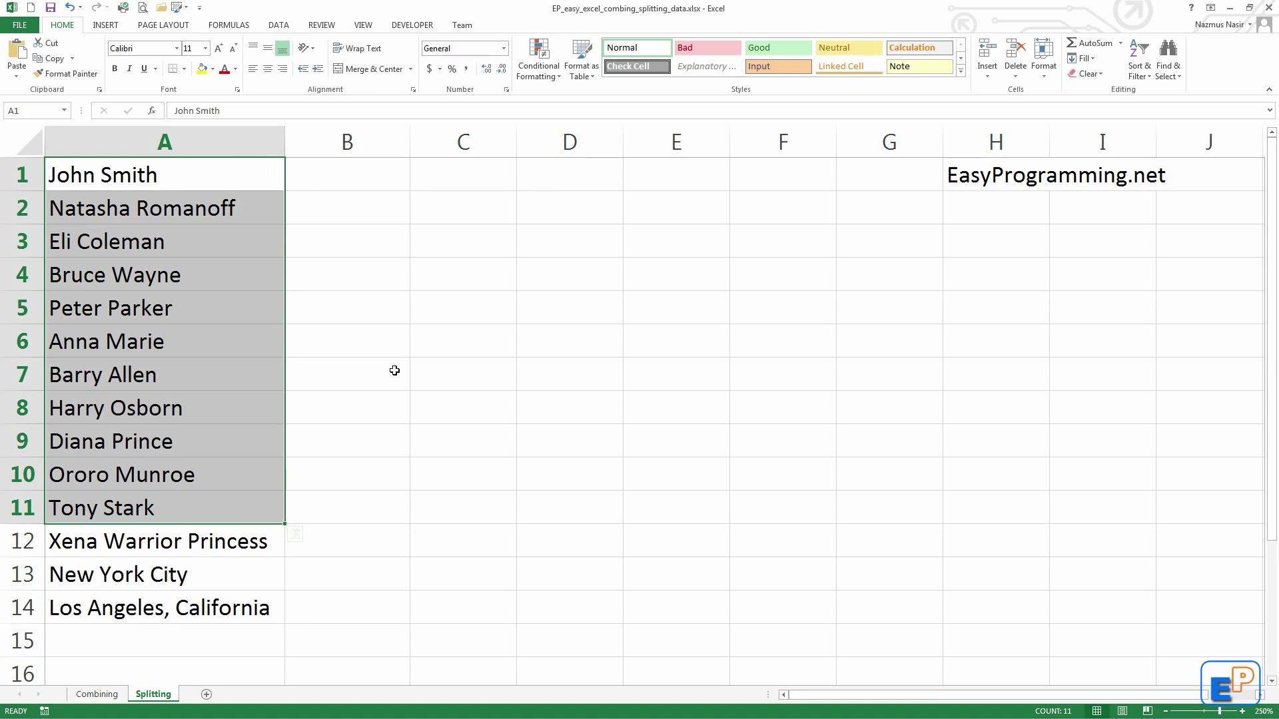
left_click(275, 29)
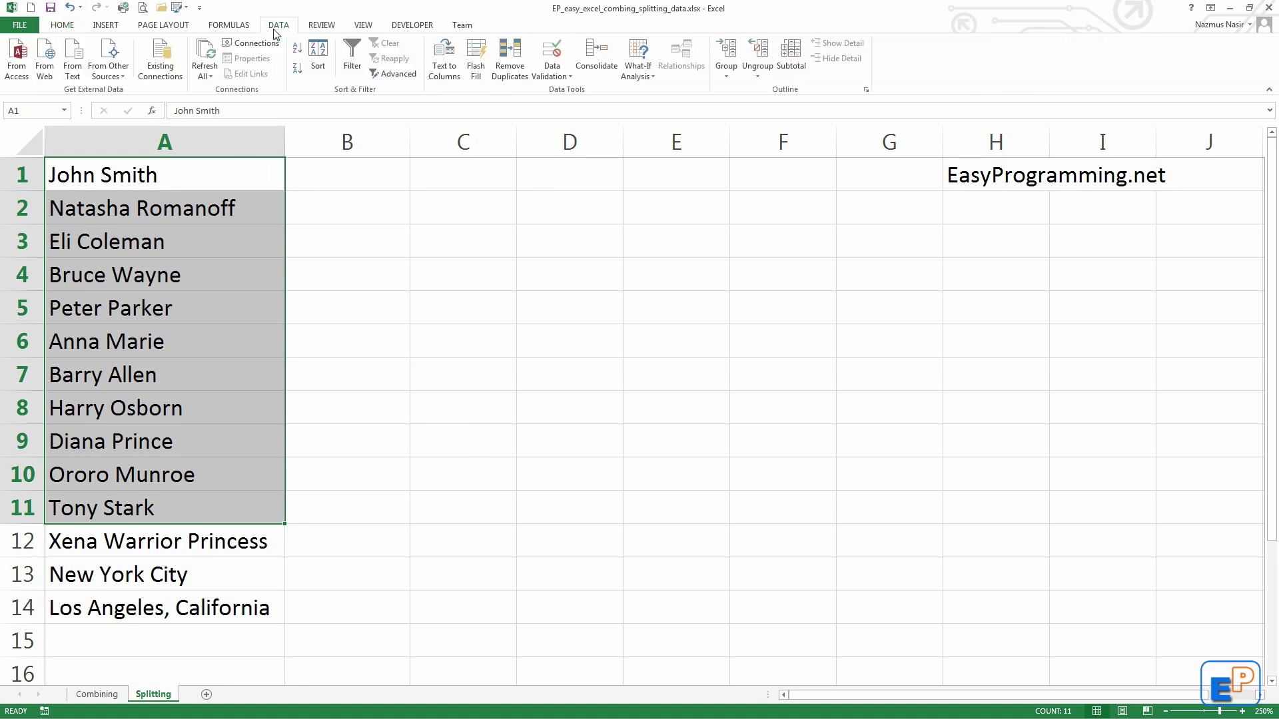
left_click(443, 69)
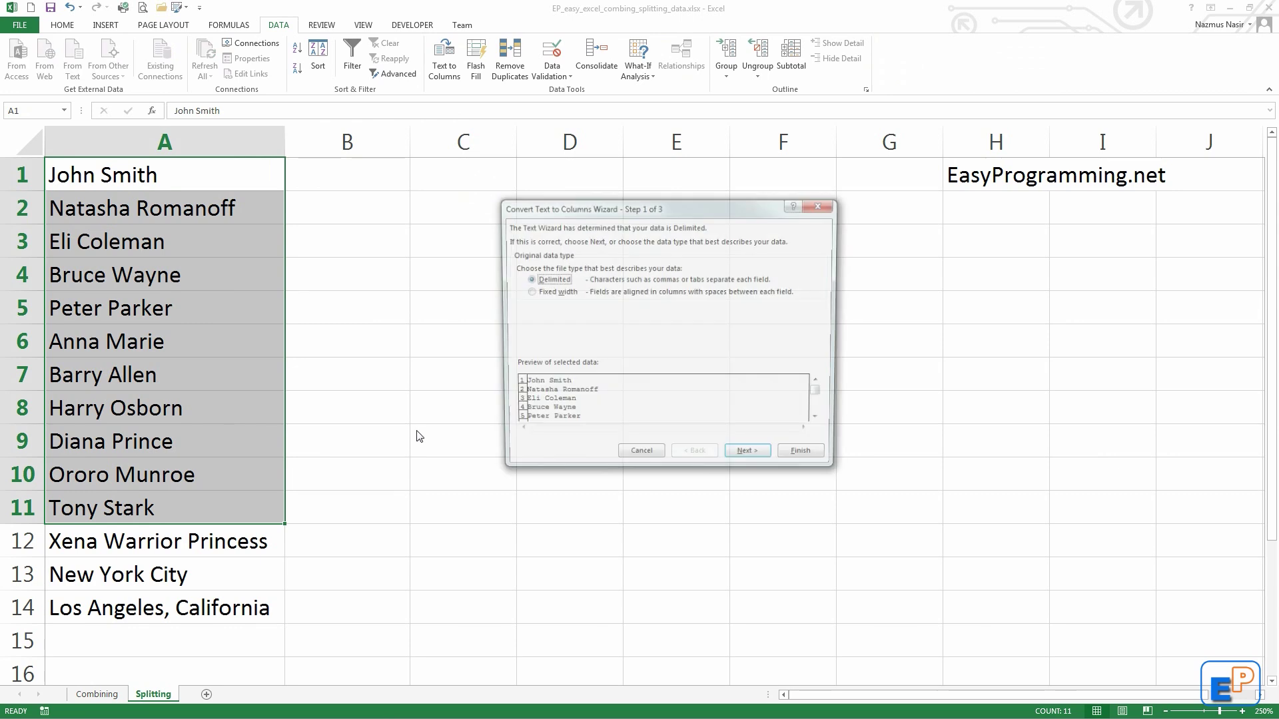
left_click_drag(611, 205, 552, 205)
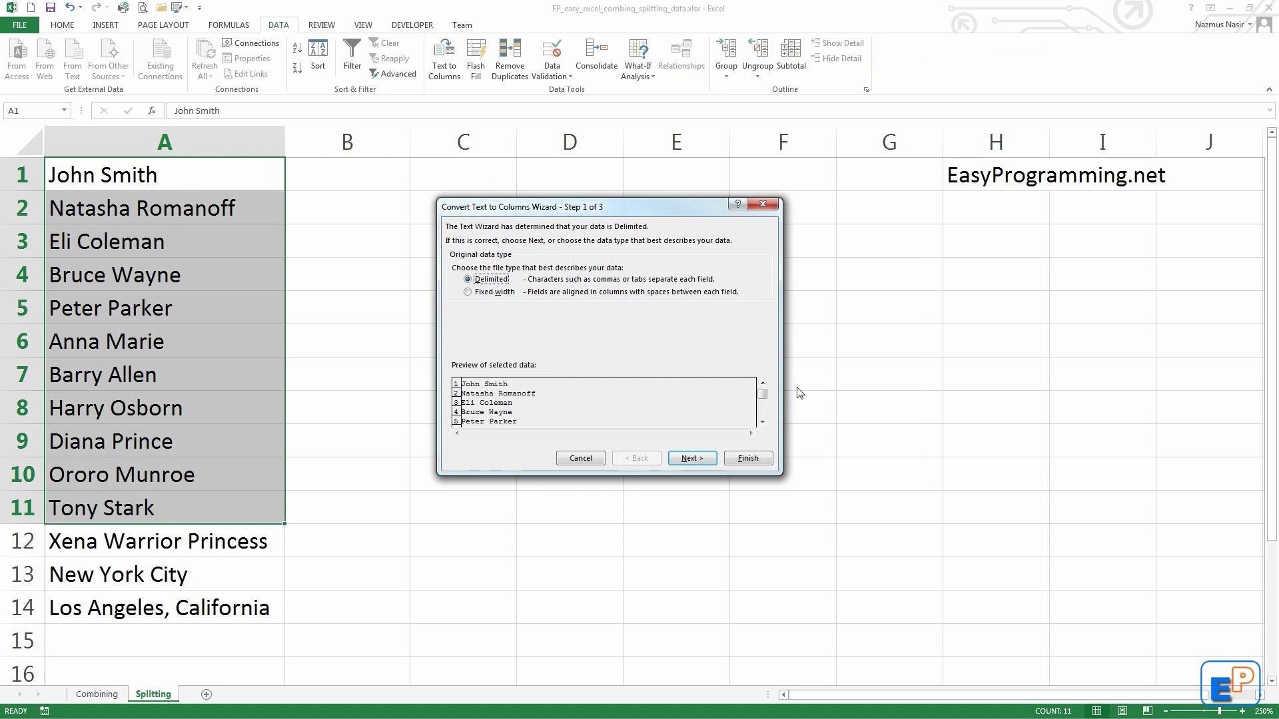
scroll(761, 409, "down", 2)
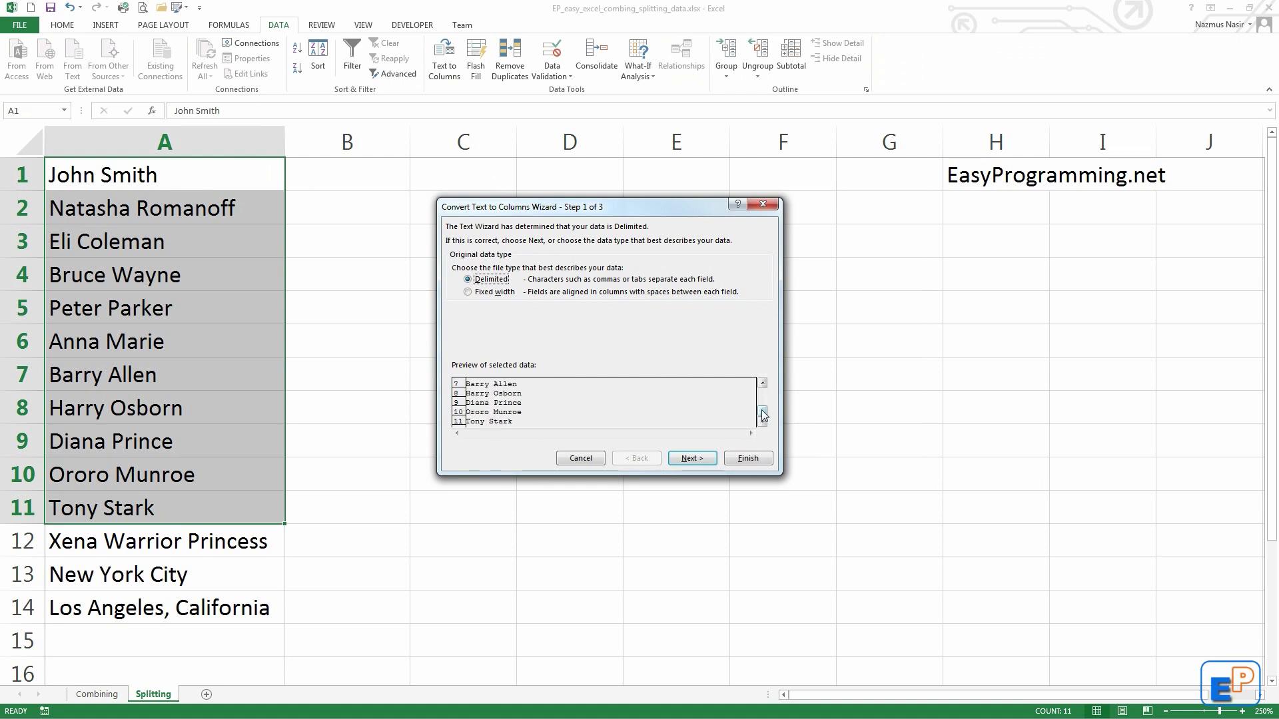
scroll(765, 377, "up", 2)
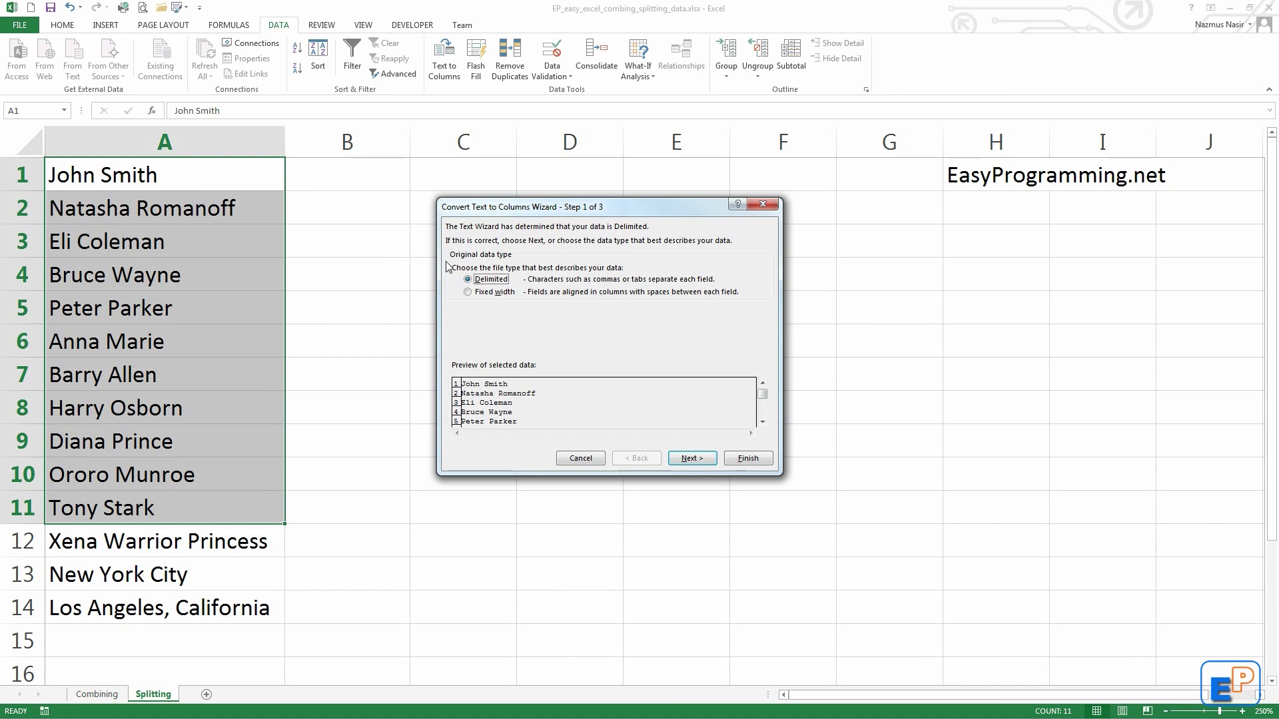
left_click(502, 300)
left_click(468, 281)
Choose Space as the delimiter in Step 2, then advance to Step 3 of the wizard.
left_click(686, 461)
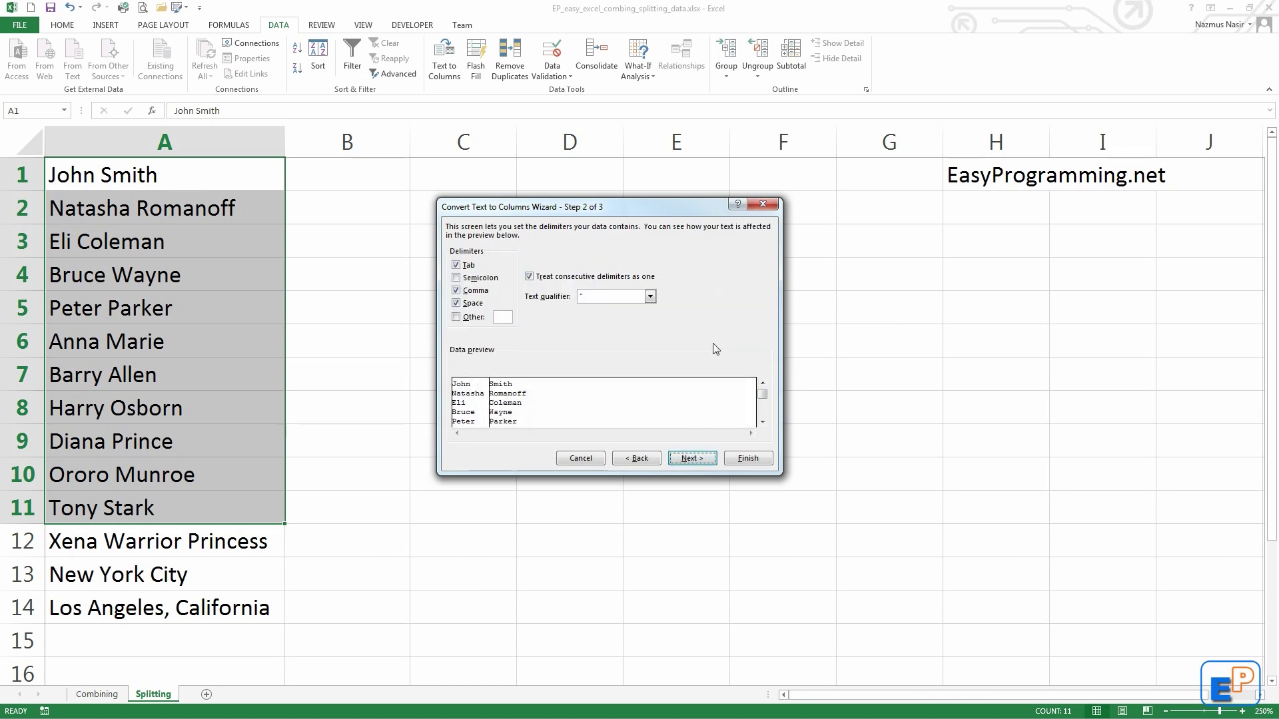
left_click(456, 303)
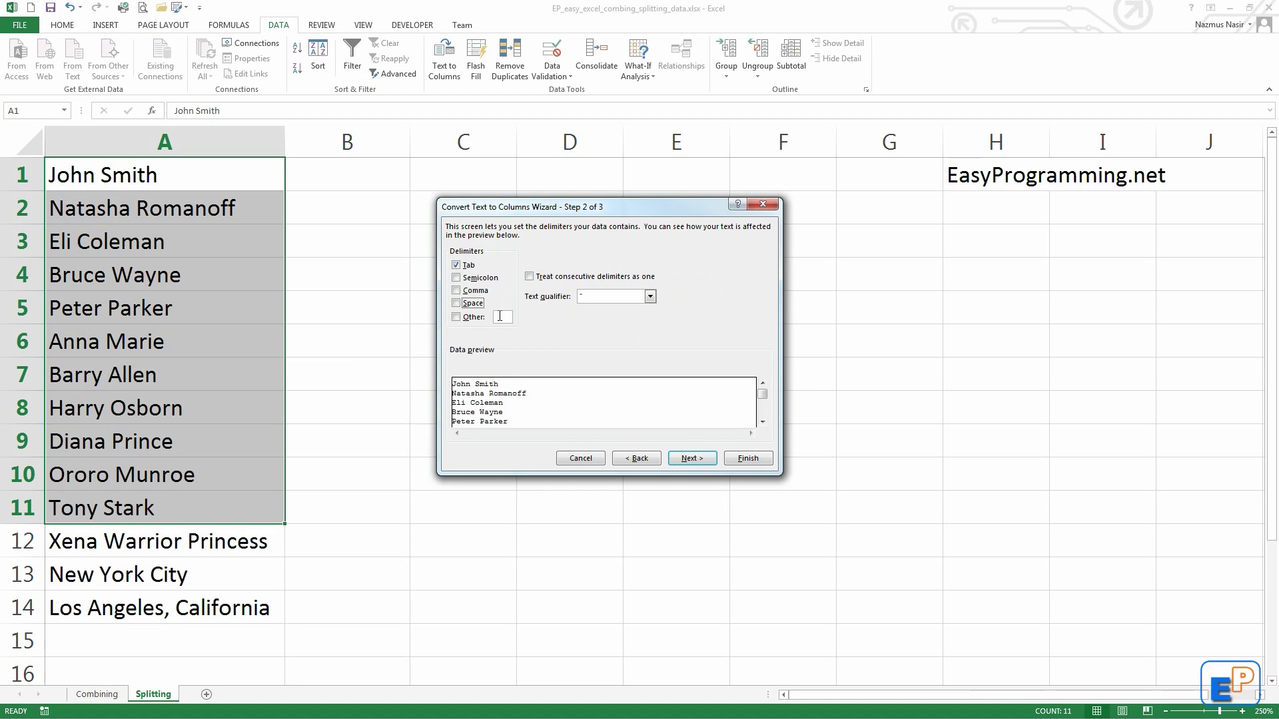
left_click(457, 304)
left_click(699, 461)
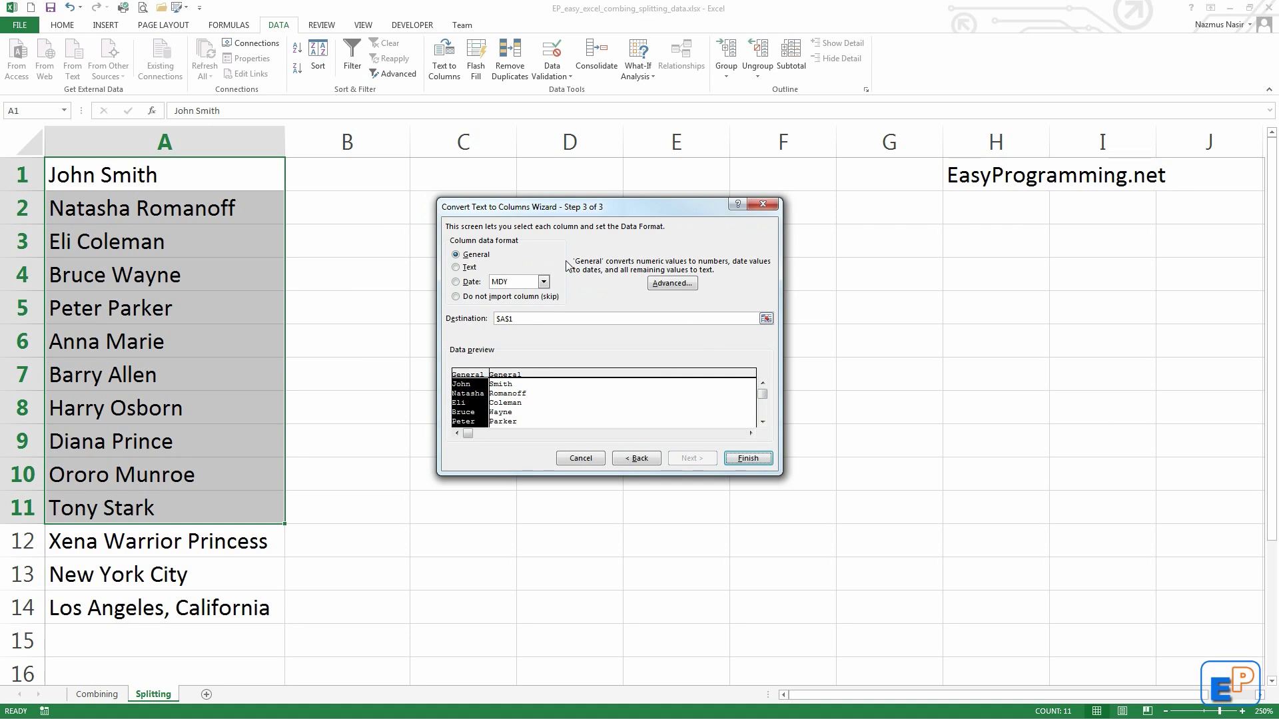
Replace the destination $A$1 with $B$1 by picking cell B1 on the sheet.
left_click_drag(582, 218, 548, 217)
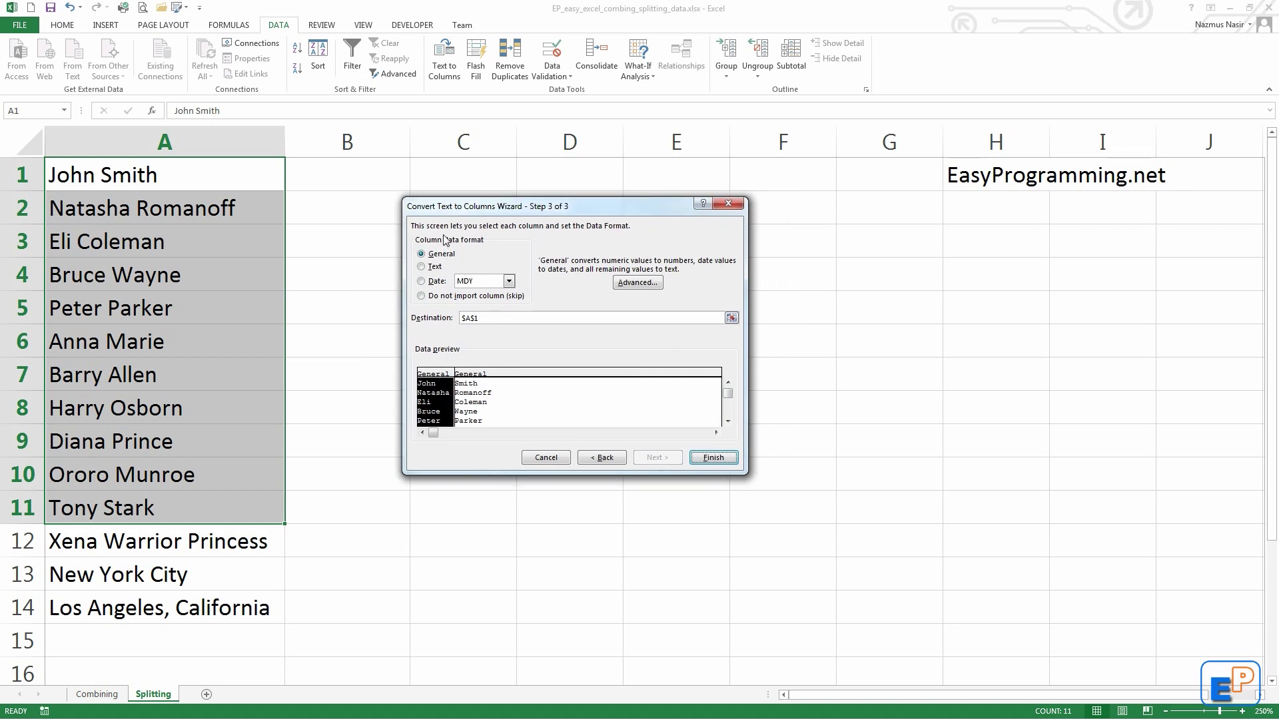
left_click(488, 318)
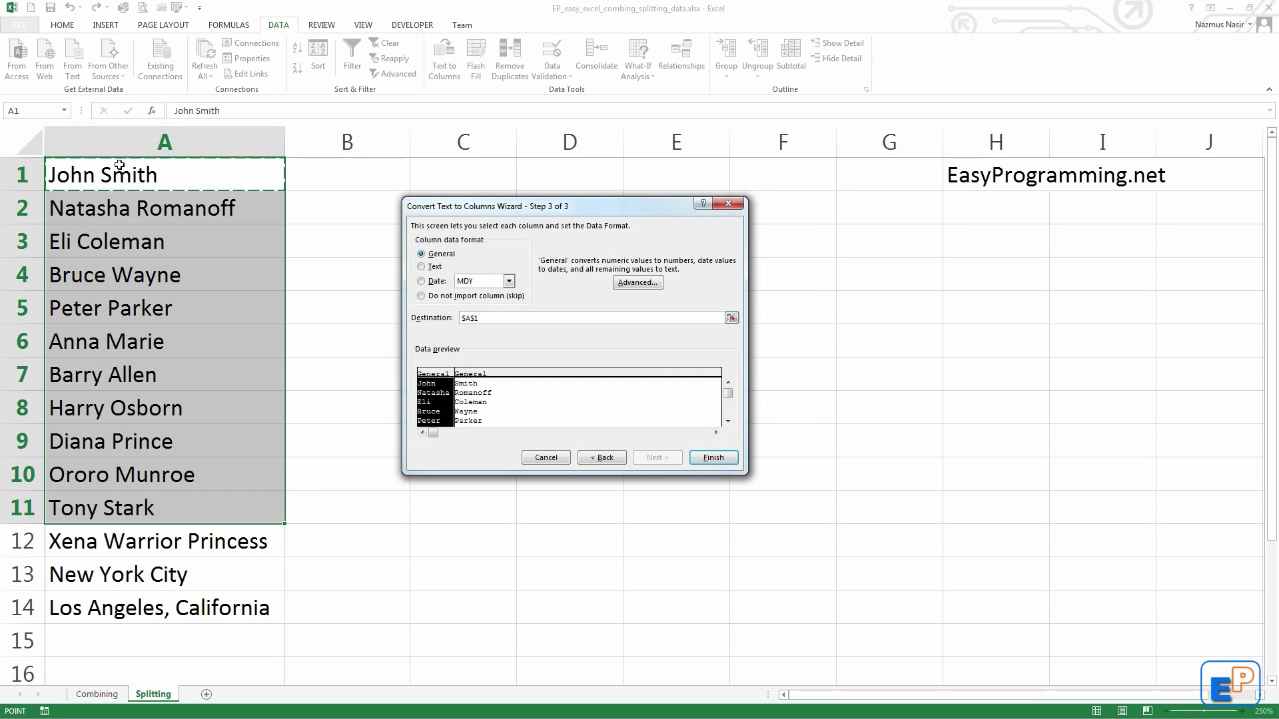
left_click_drag(522, 212, 695, 241)
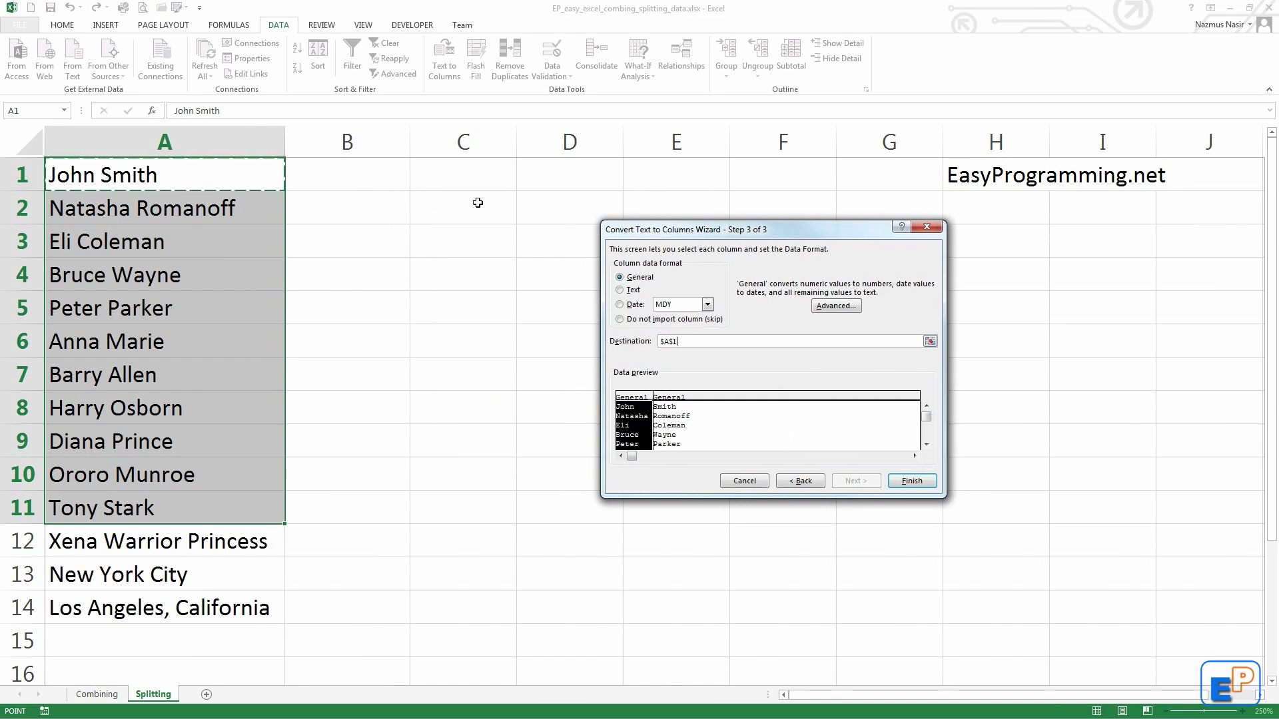
left_click(718, 341)
left_click(363, 175)
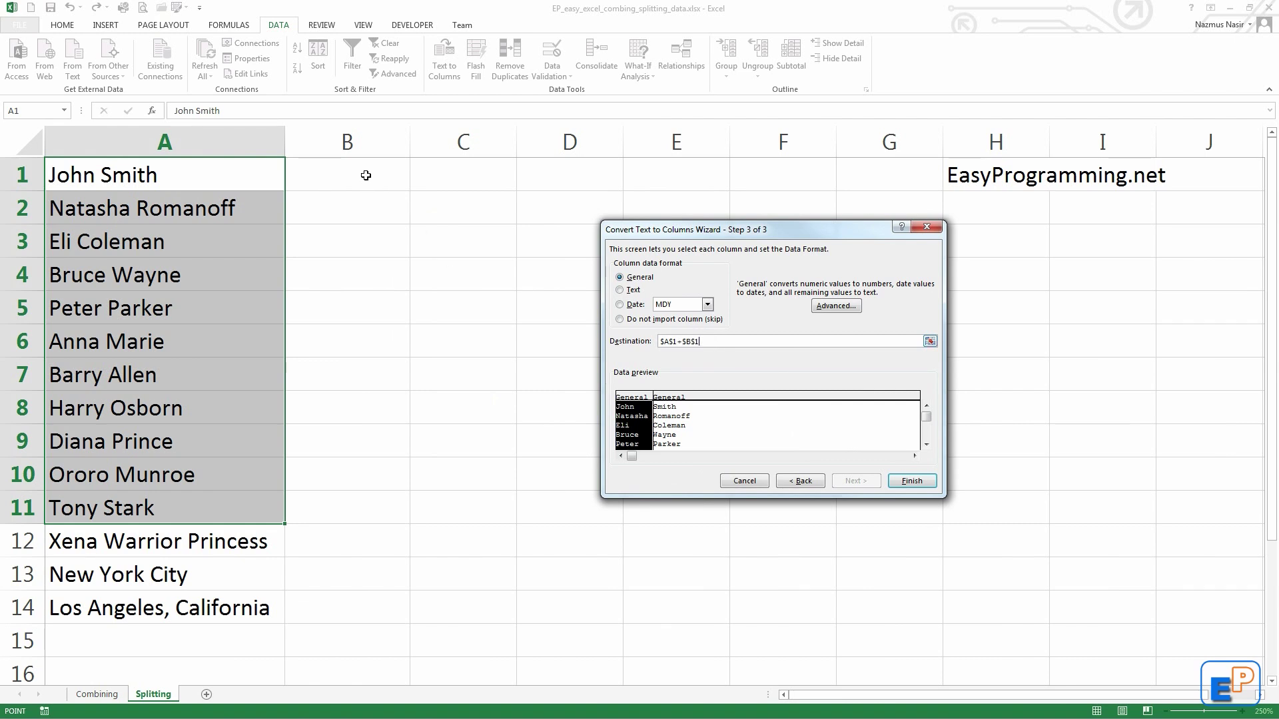
double_click(674, 341)
key("BackSpace")
left_click(362, 167)
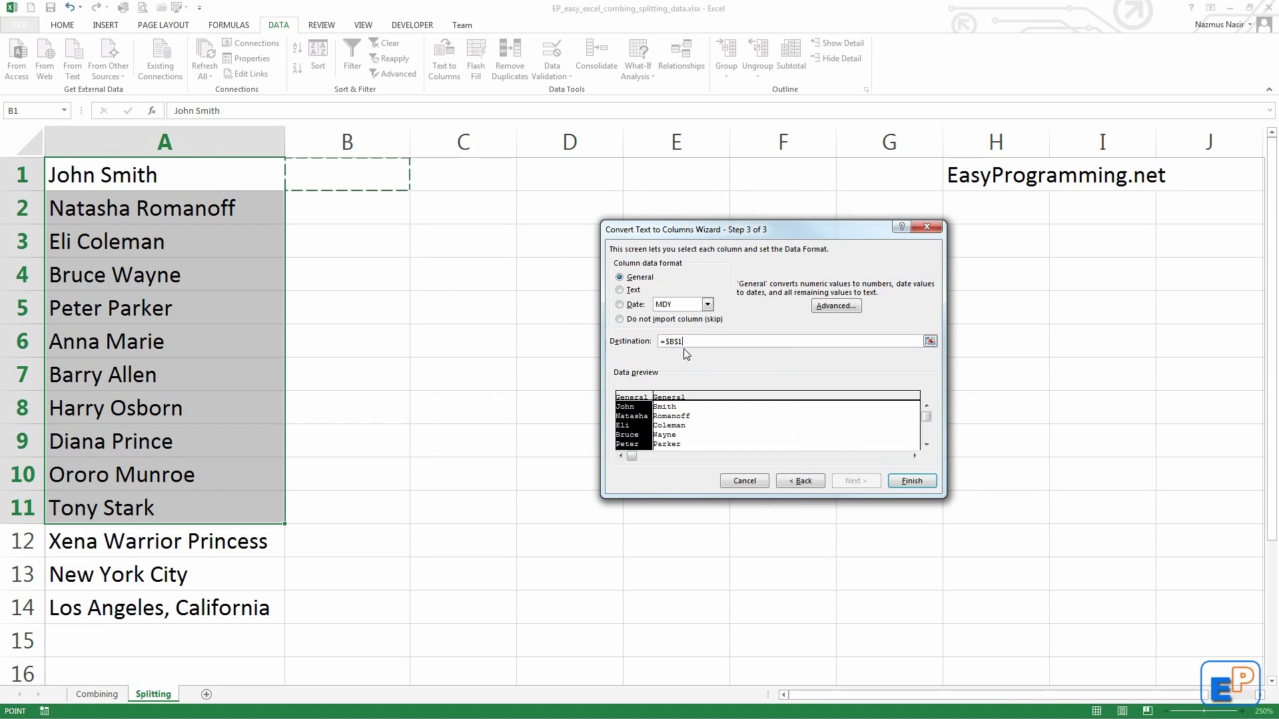
left_click(686, 355)
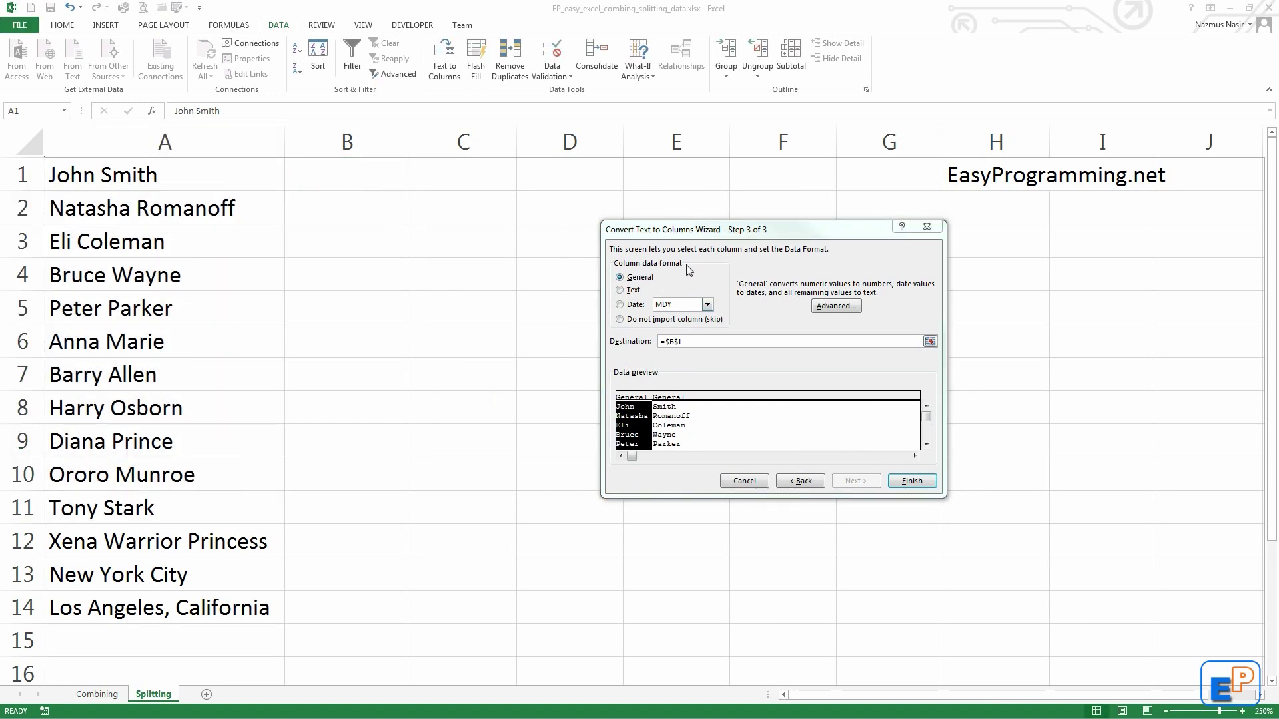
left_click(679, 341)
Review the first-name and surname preview columns, keeping the first-name column formatted as General.
left_click_drag(722, 229, 678, 188)
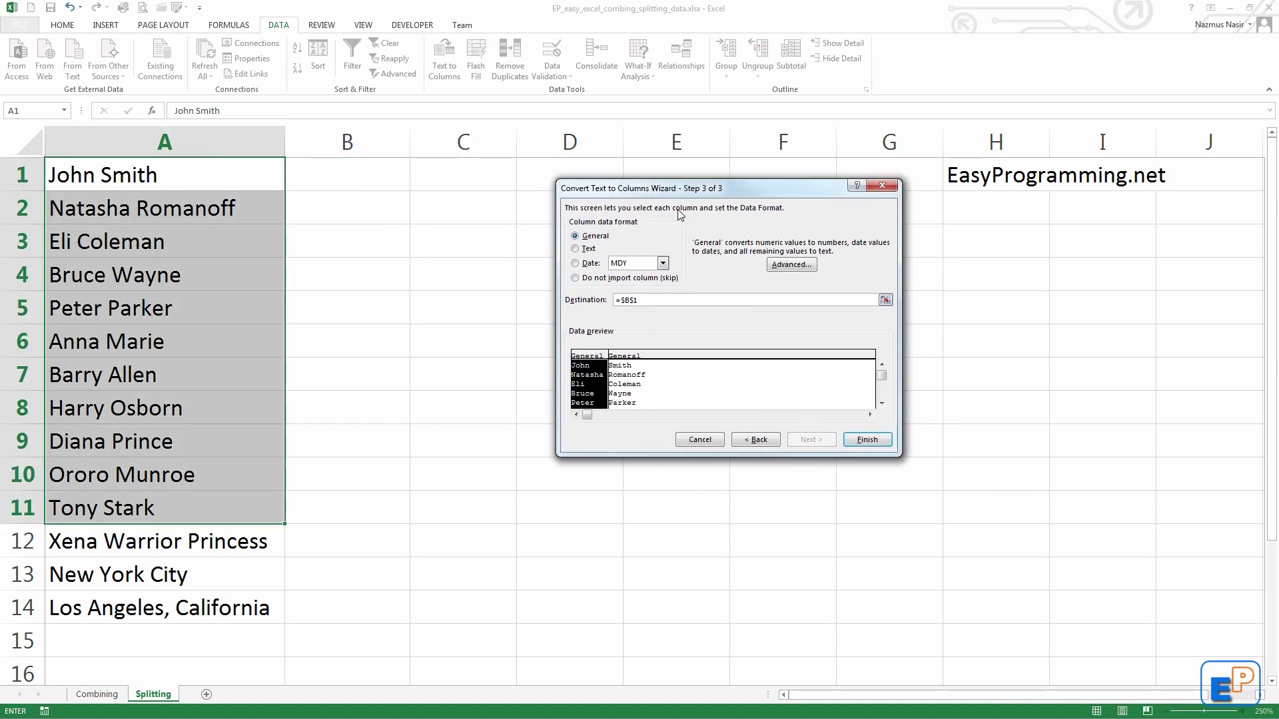
left_click(636, 377)
left_click(586, 376)
left_click(628, 375)
left_click(600, 384)
left_click(641, 381)
left_click(590, 380)
left_click(629, 380)
left_click(598, 377)
left_click(634, 377)
left_click(597, 375)
left_click(589, 252)
left_click(590, 236)
left_click(616, 278)
left_click(596, 237)
left_click(875, 440)
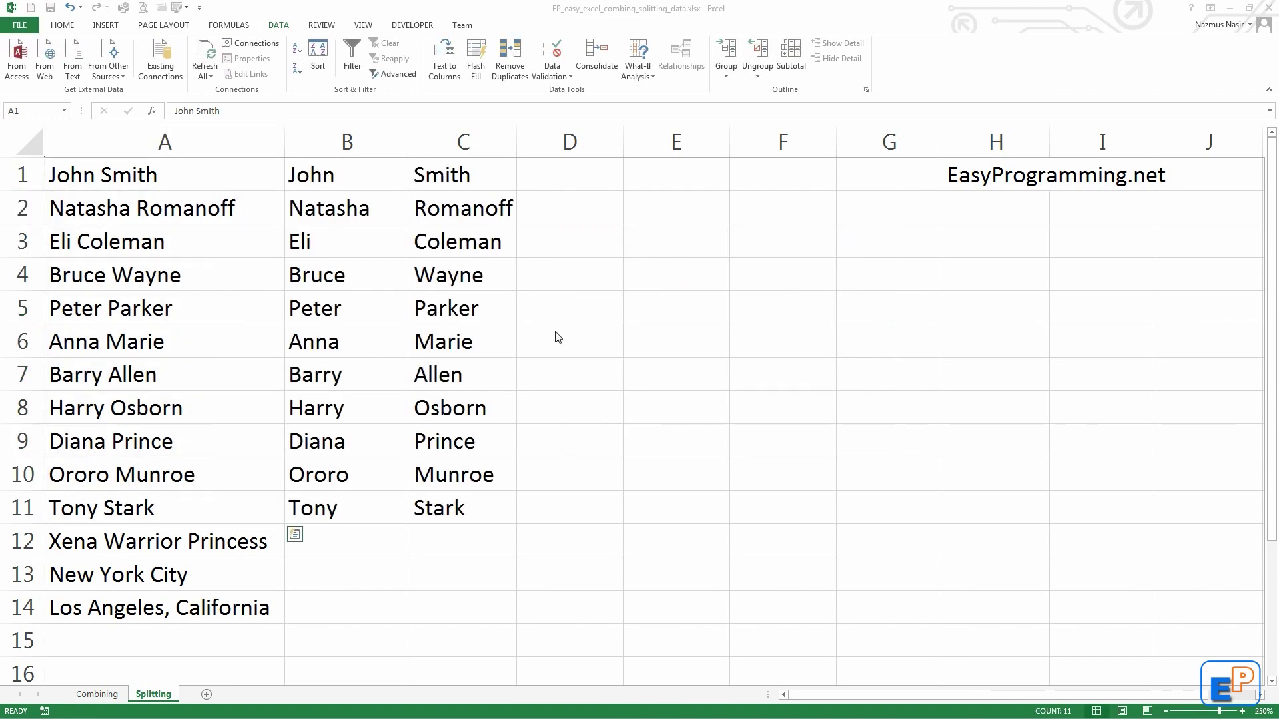
left_click(338, 180)
left_click(474, 176)
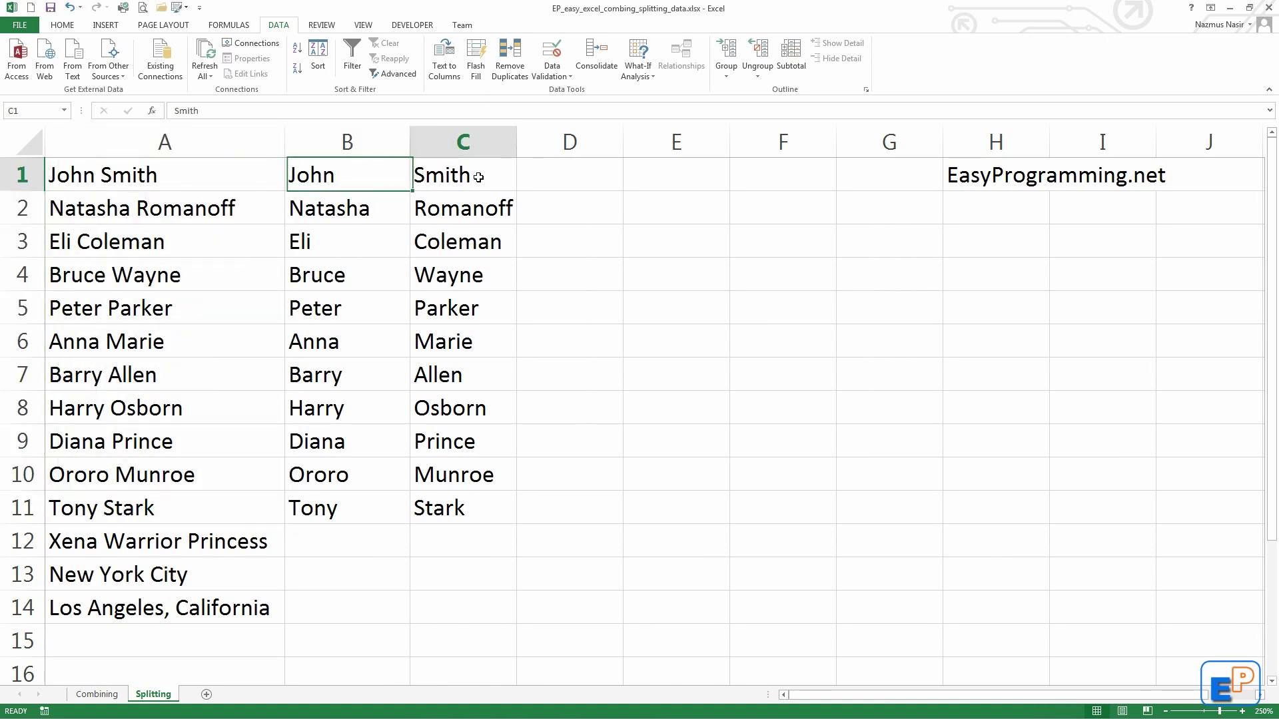
left_click(337, 214)
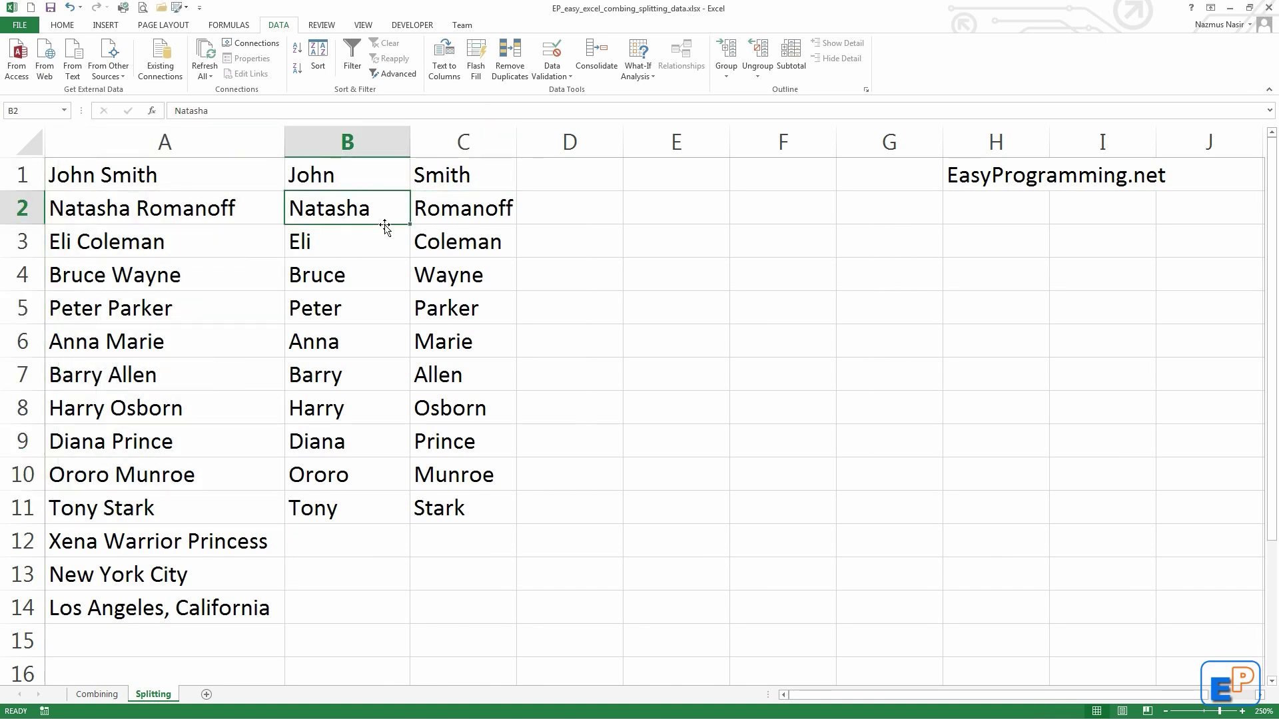
left_click(415, 215)
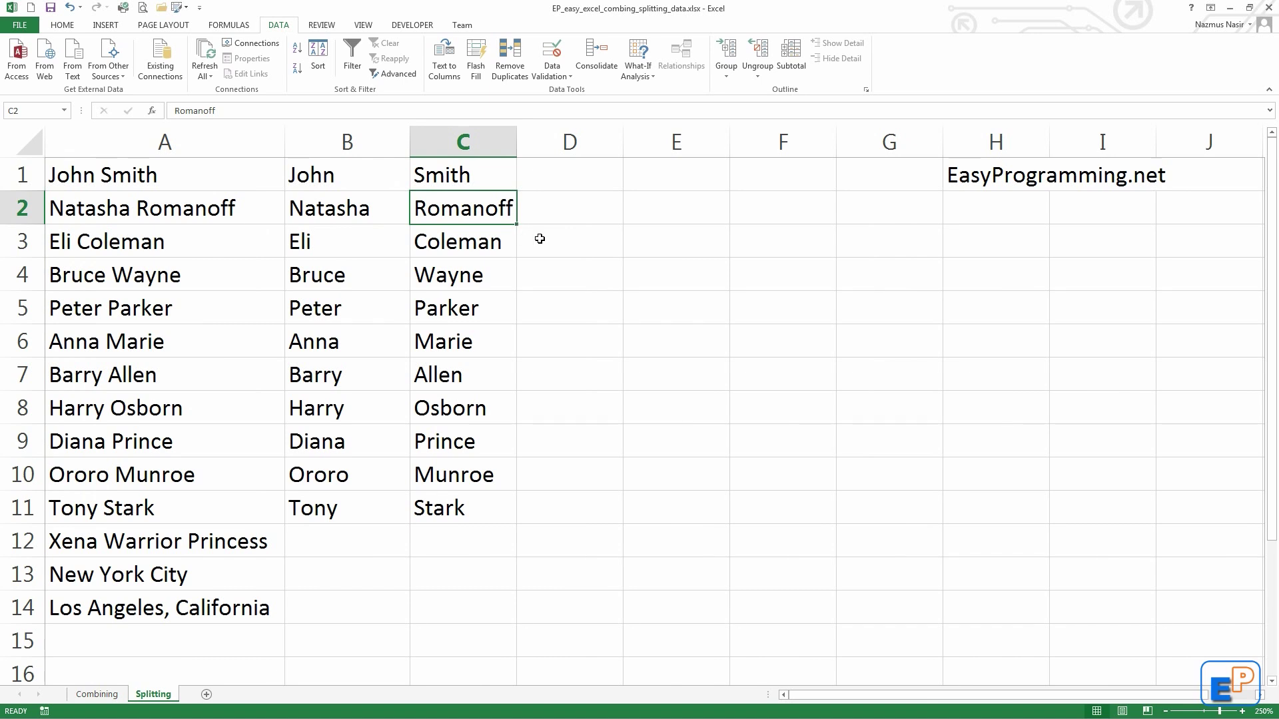
left_click(391, 517)
key("Right")
left_click(378, 517)
key("Right")
left_click(362, 212)
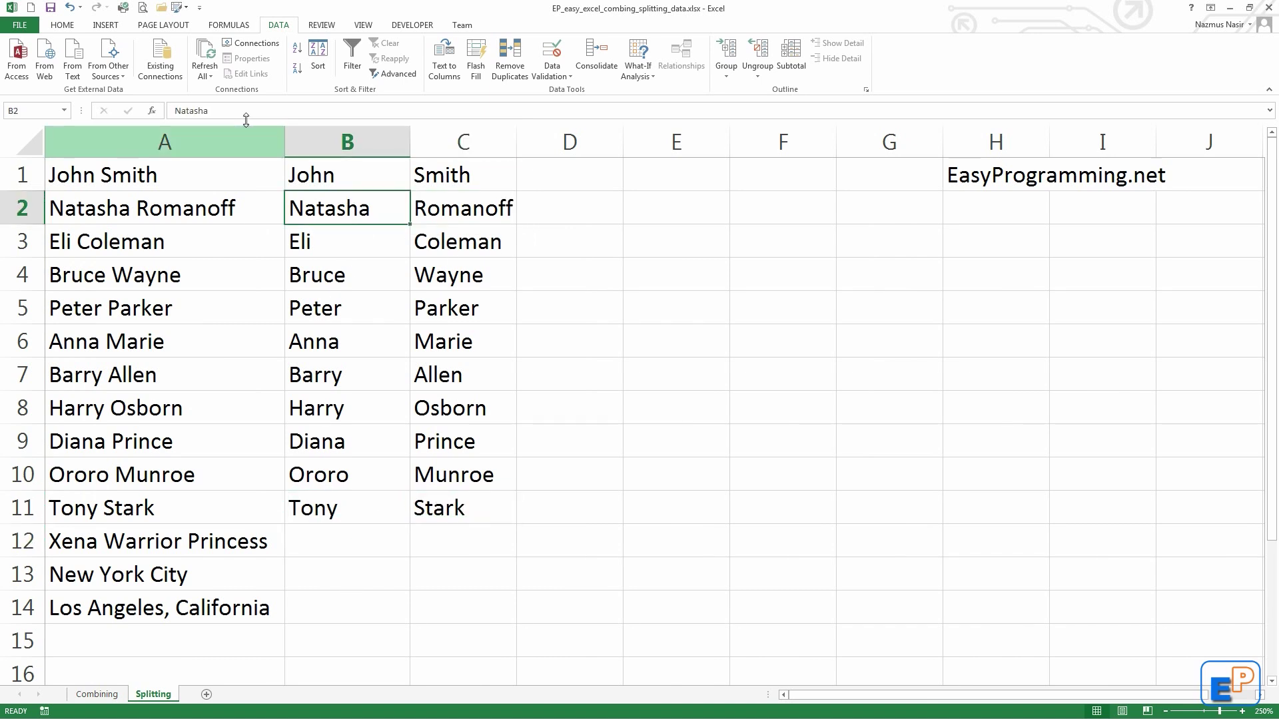
left_click(246, 118)
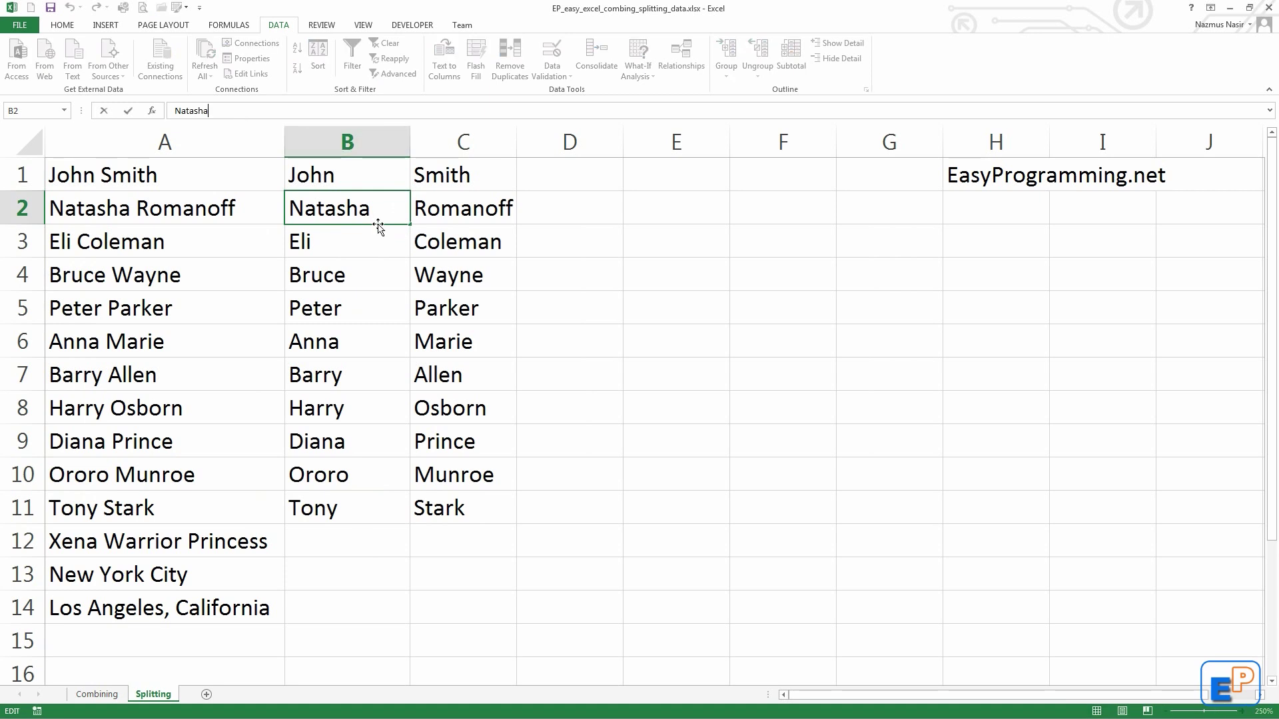
key("Return")
left_click(343, 298)
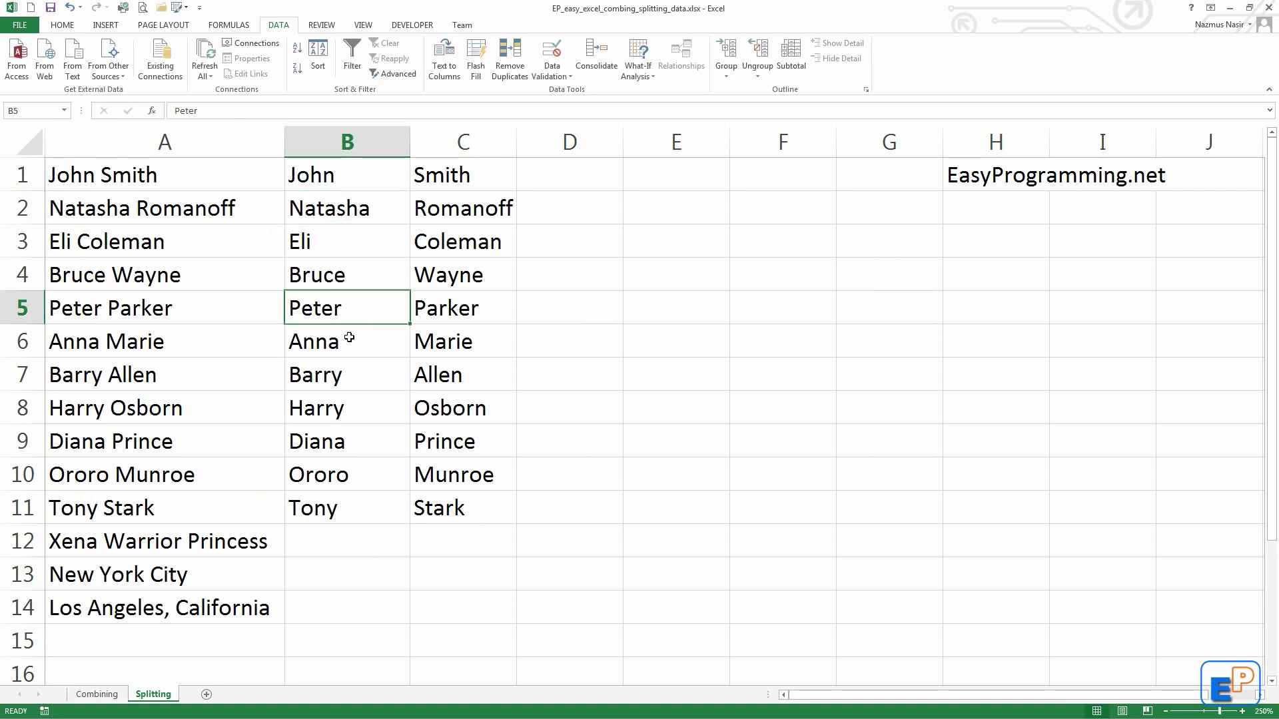
left_click(357, 363)
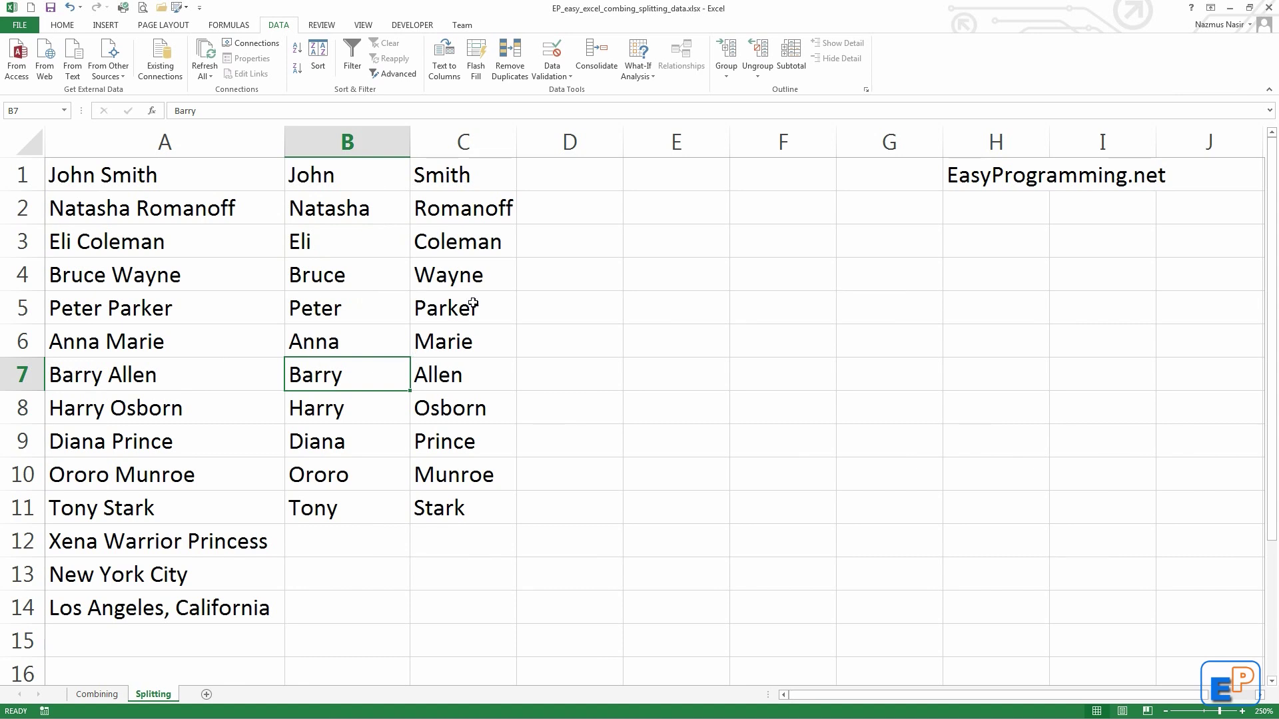
Select the unsplit entries A12:A14 and run Text to Columns as Delimited through to Step 2.
left_click_drag(177, 536, 162, 612)
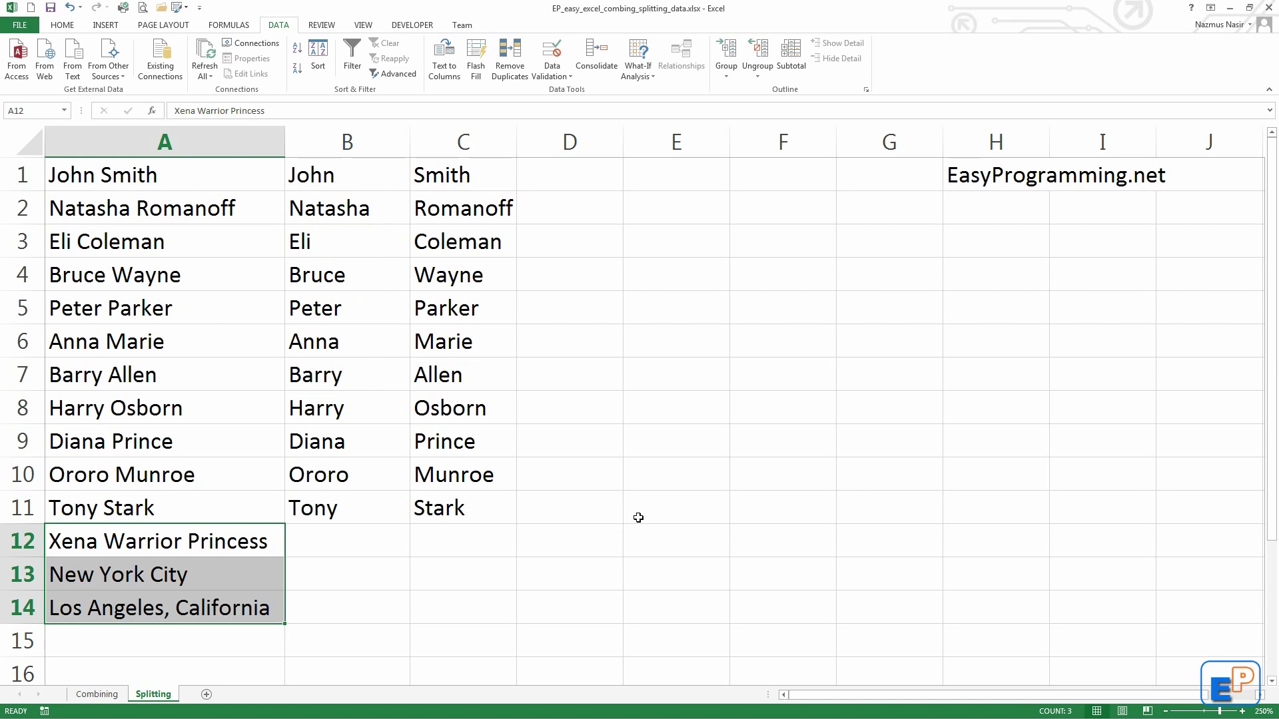
mouse_move(211, 573)
left_click(448, 67)
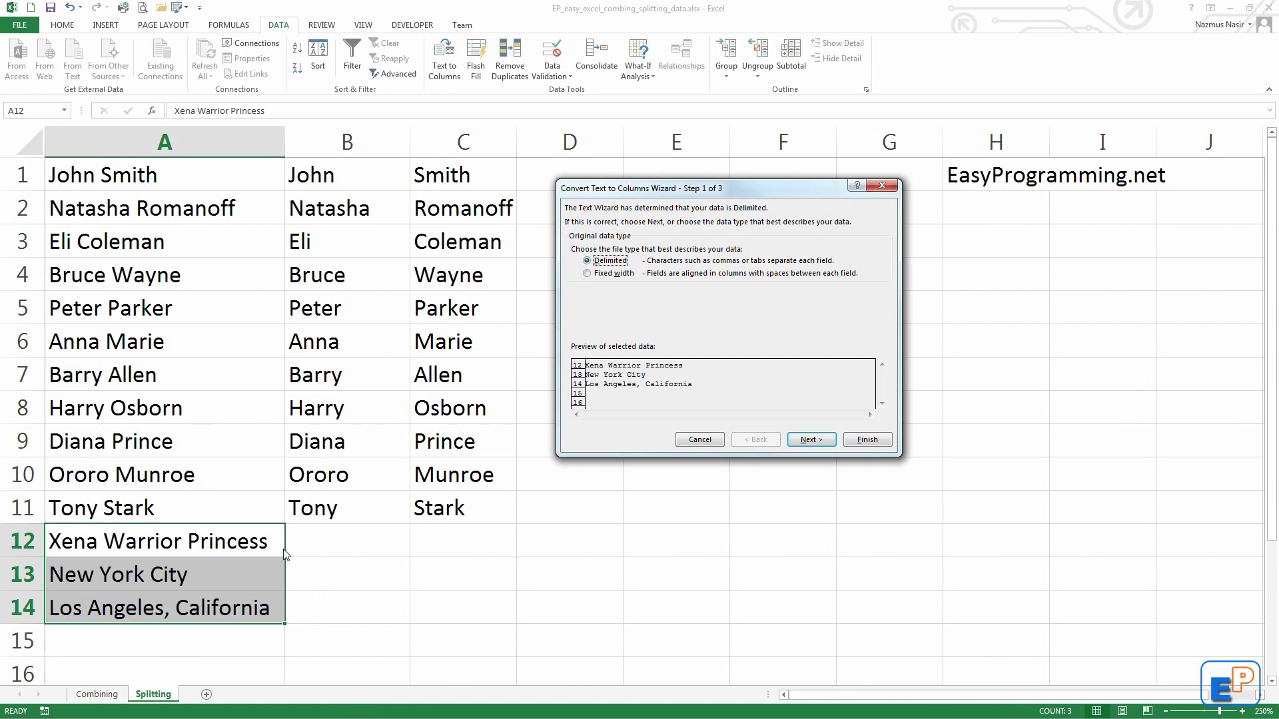
left_click(811, 439)
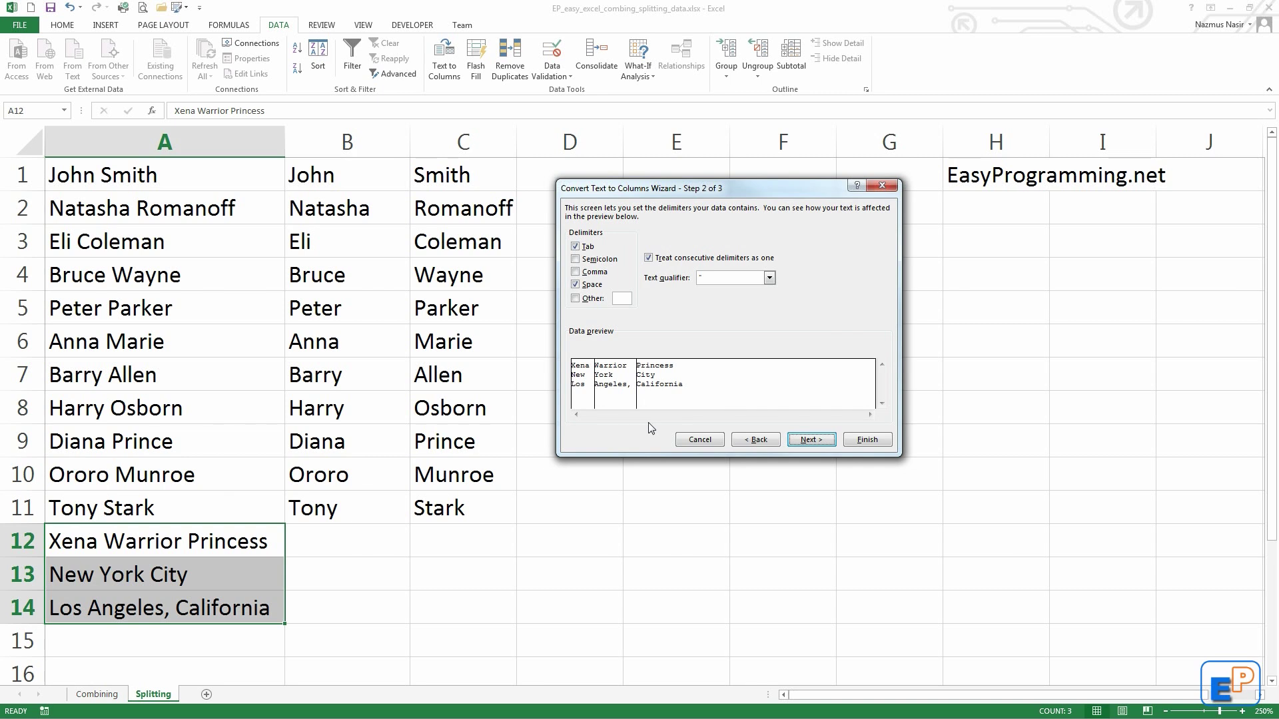
Add Comma as a delimiter so 'Los Angeles, California' splits, then go to Step 3.
left_click(585, 276)
left_click(585, 277)
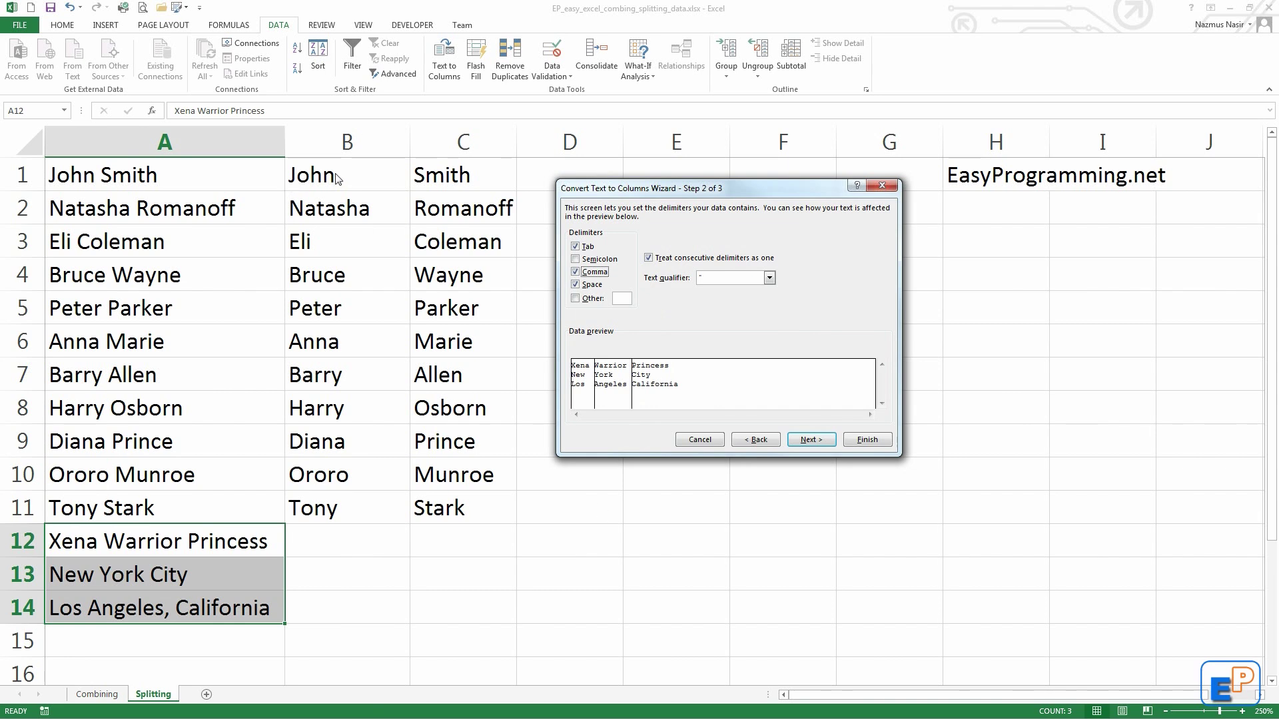
left_click(810, 441)
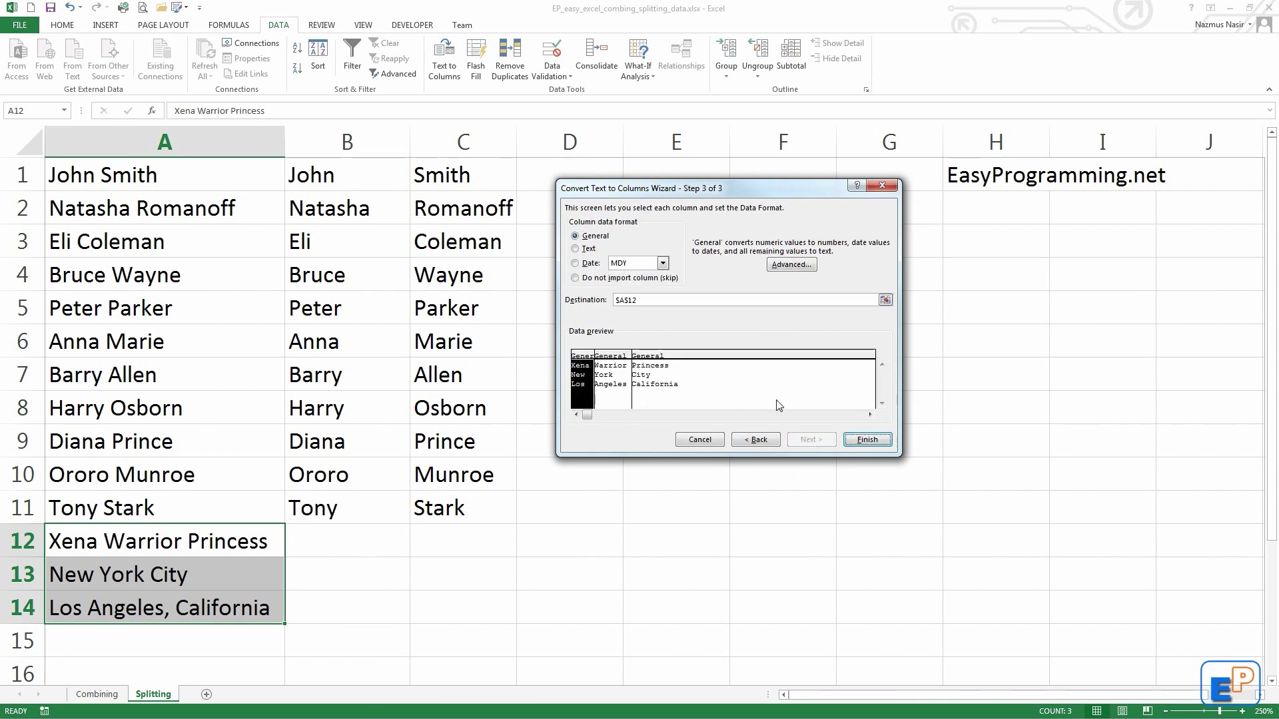
Set the destination to $B$12 and finish, splitting rows 12–14 into columns B–D.
left_click(659, 300)
left_click(371, 534)
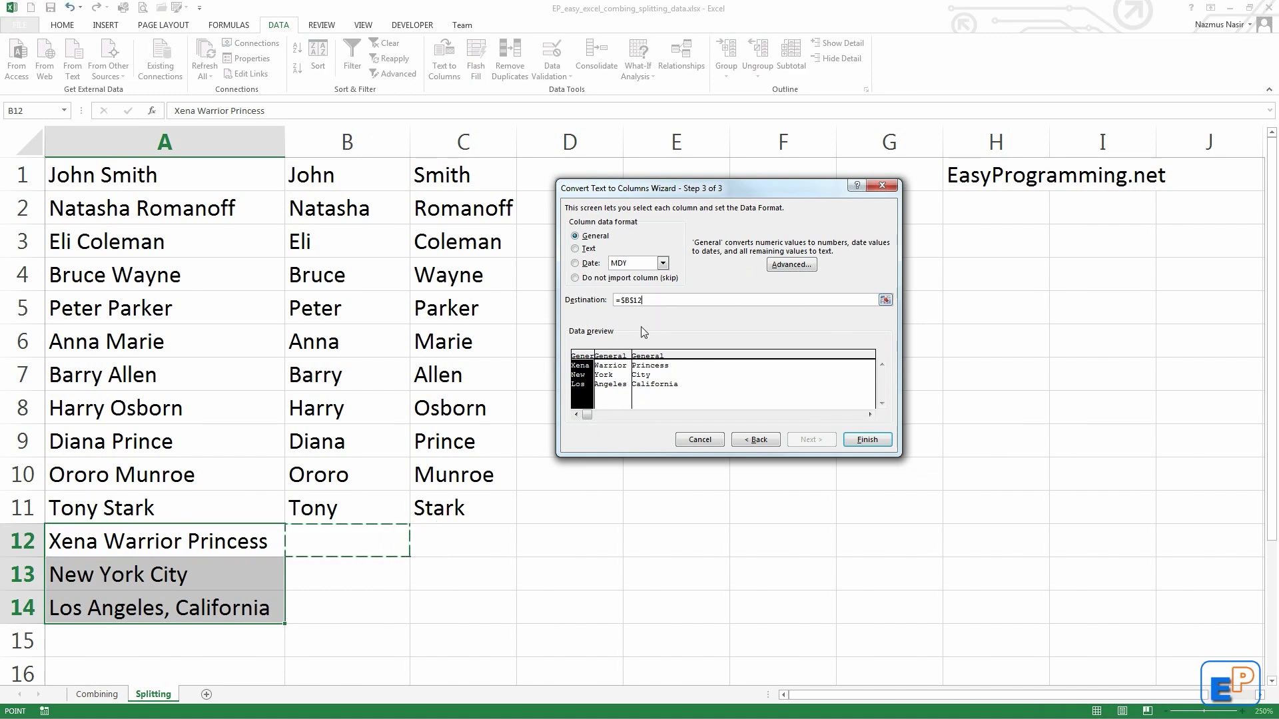
mouse_move(613, 386)
left_mouse_down()
mouse_move(659, 377)
mouse_move(598, 388)
left_mouse_up()
left_click(665, 377)
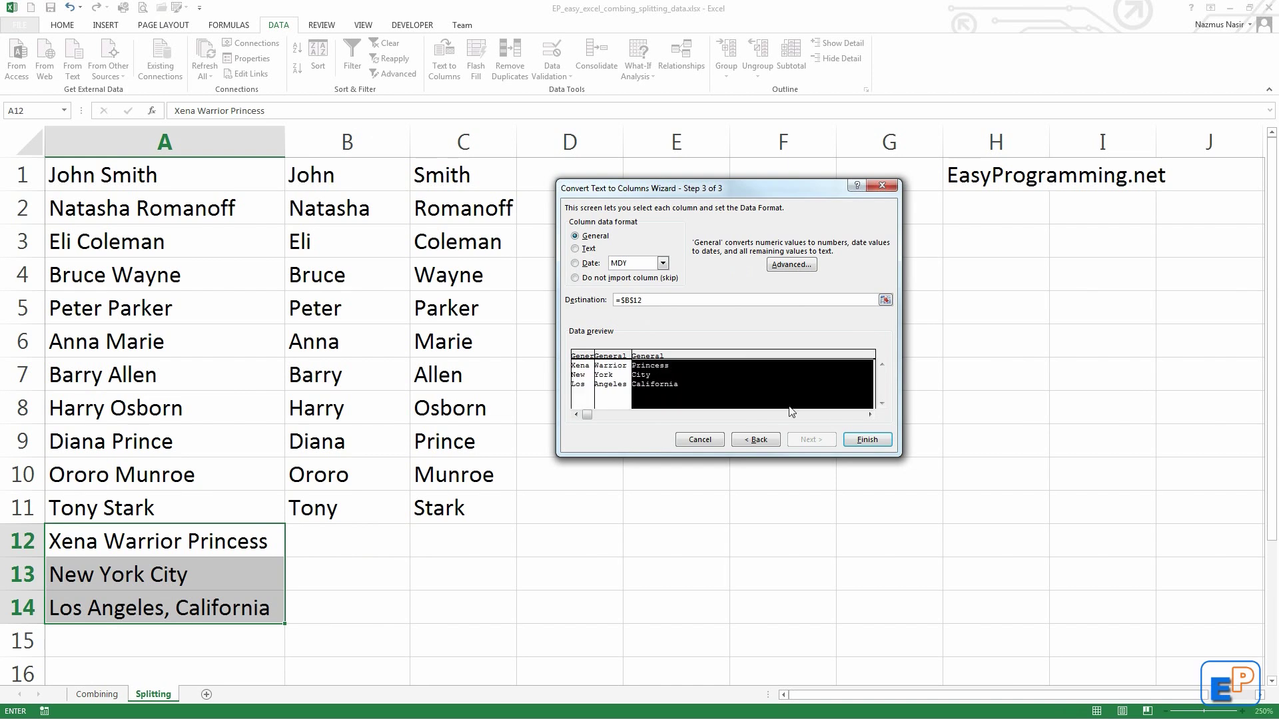
left_click(873, 445)
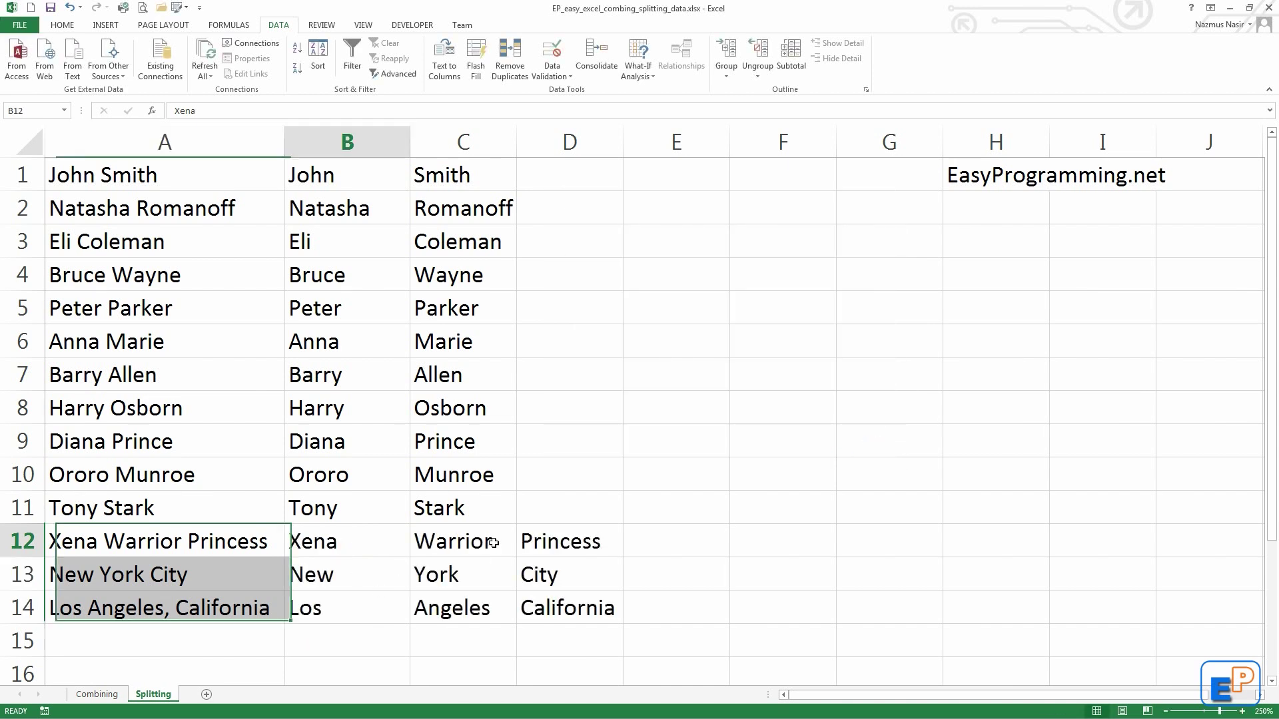
left_click(492, 543)
left_click(551, 540)
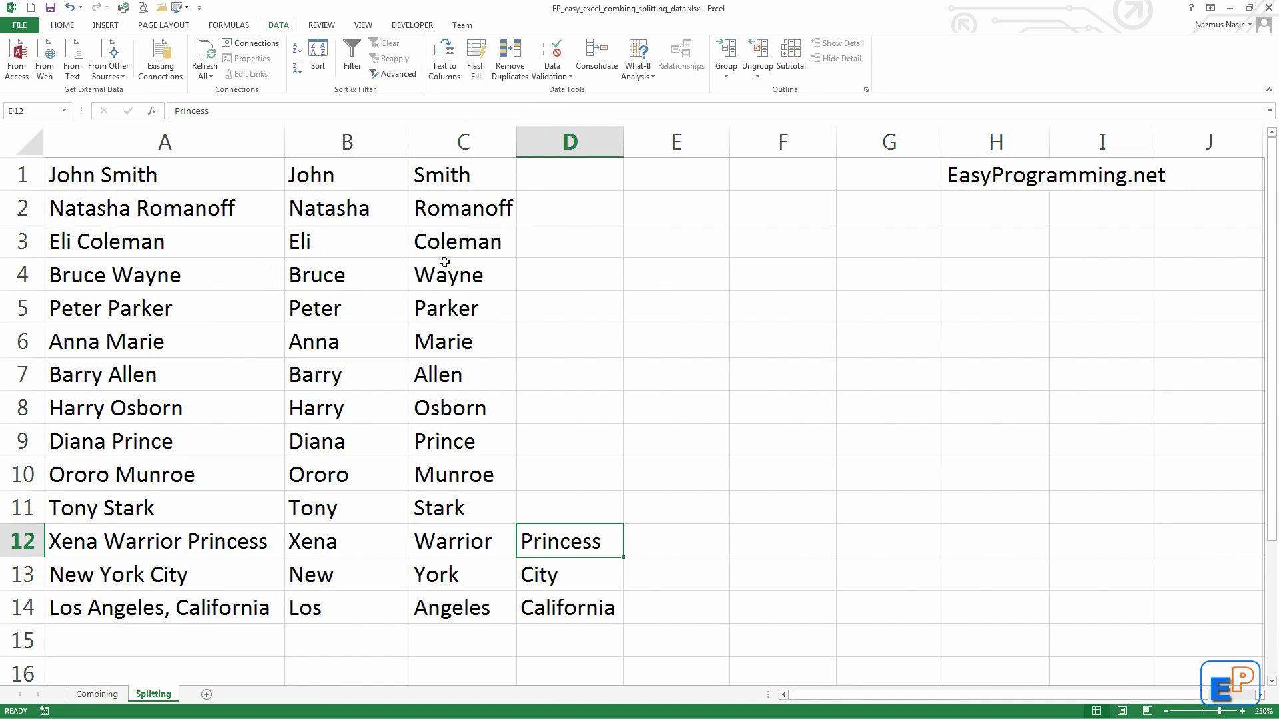
left_click(370, 203)
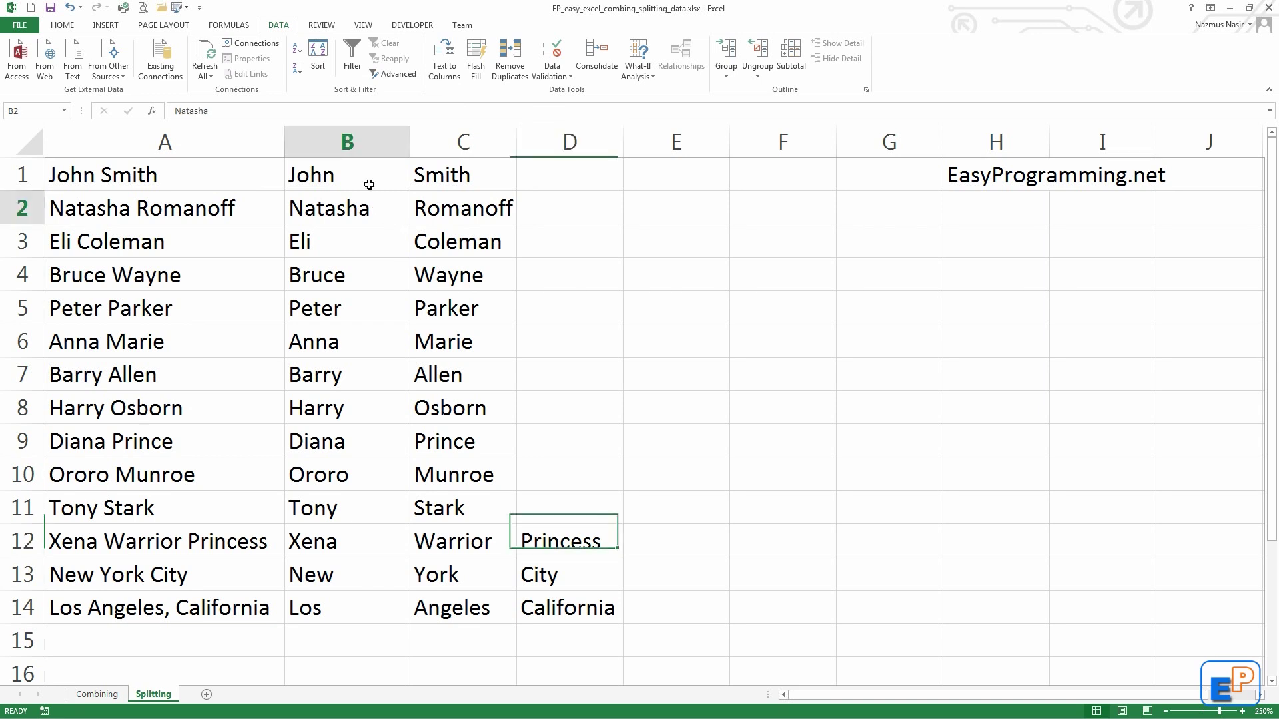
left_click(365, 171)
left_click(422, 170)
left_click(440, 208)
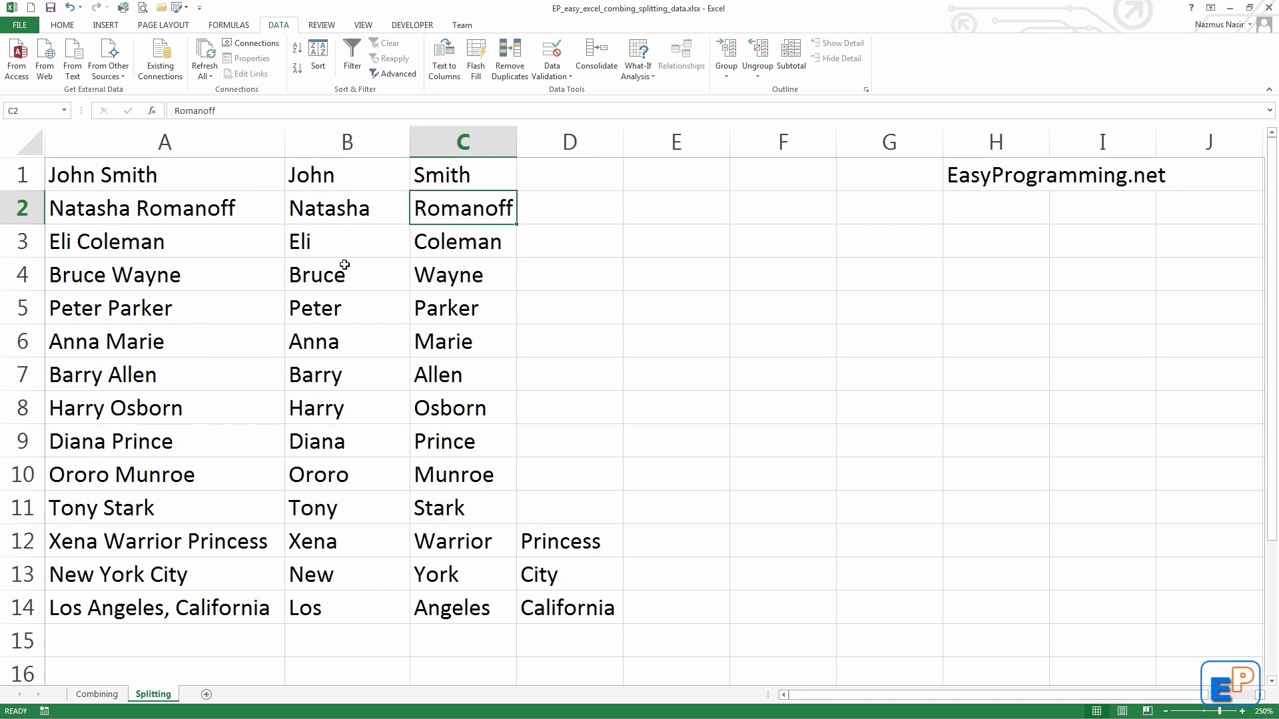
left_click(344, 265)
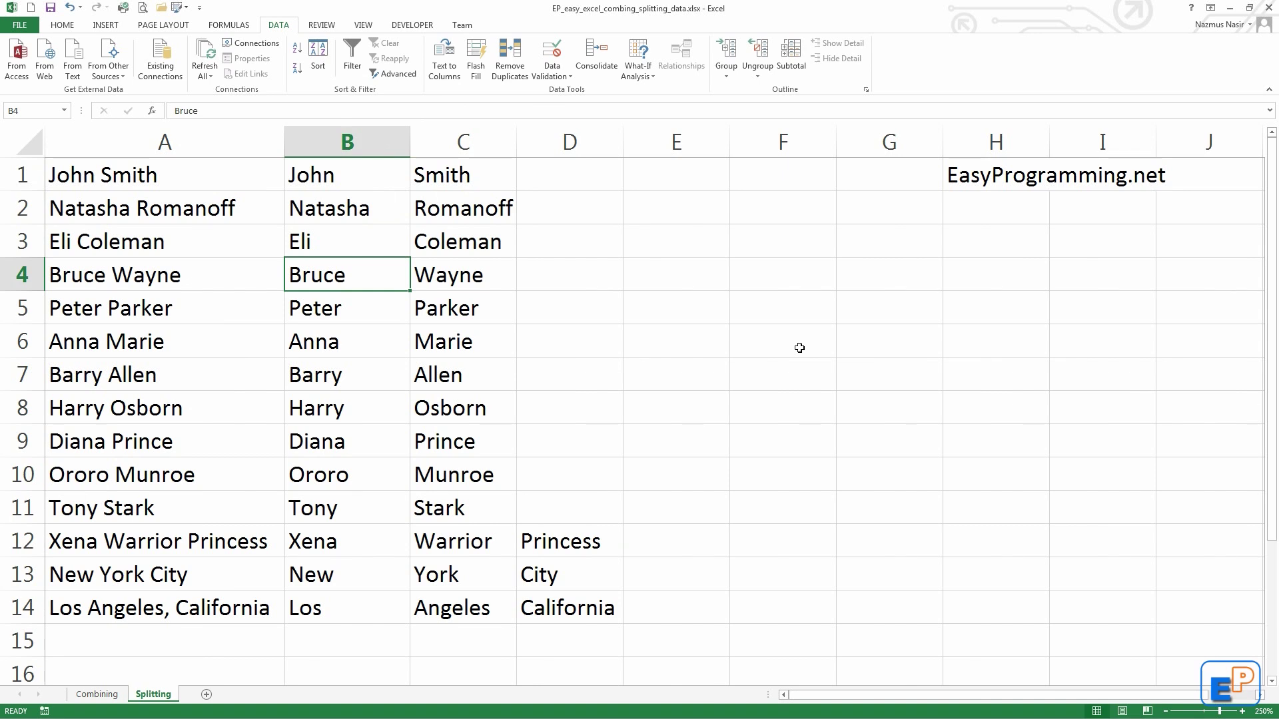
left_click(1005, 177)
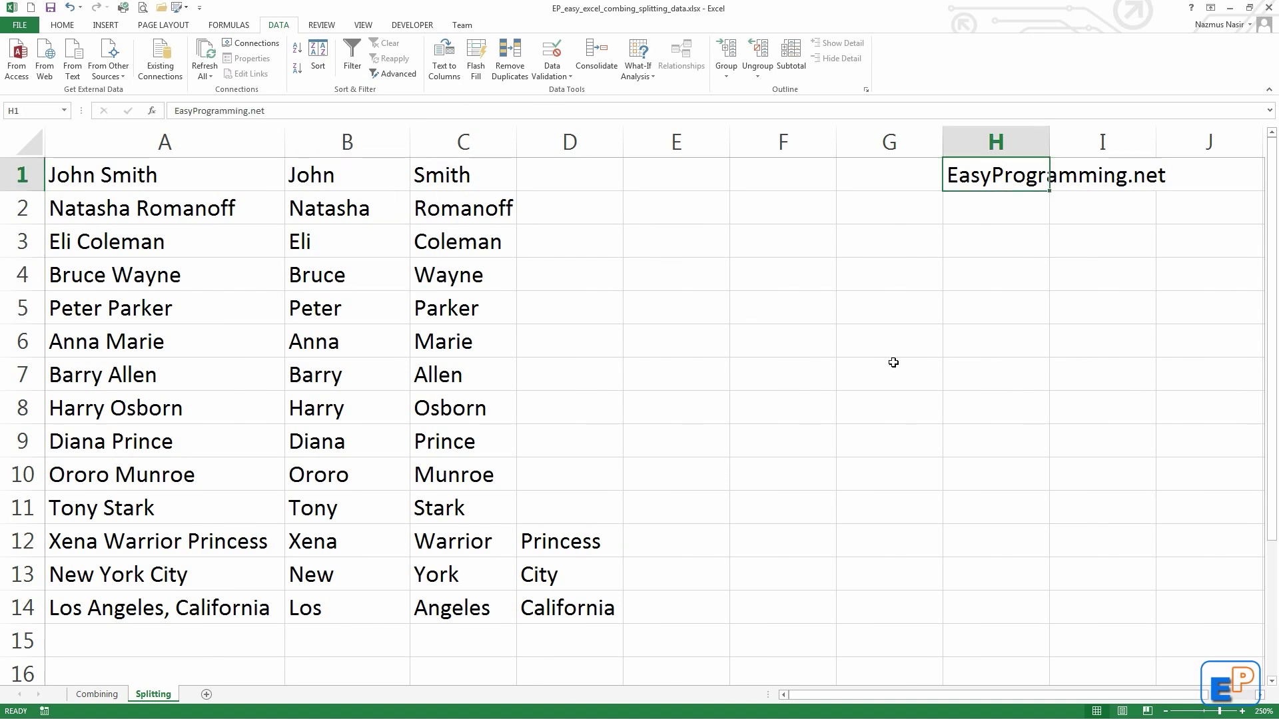